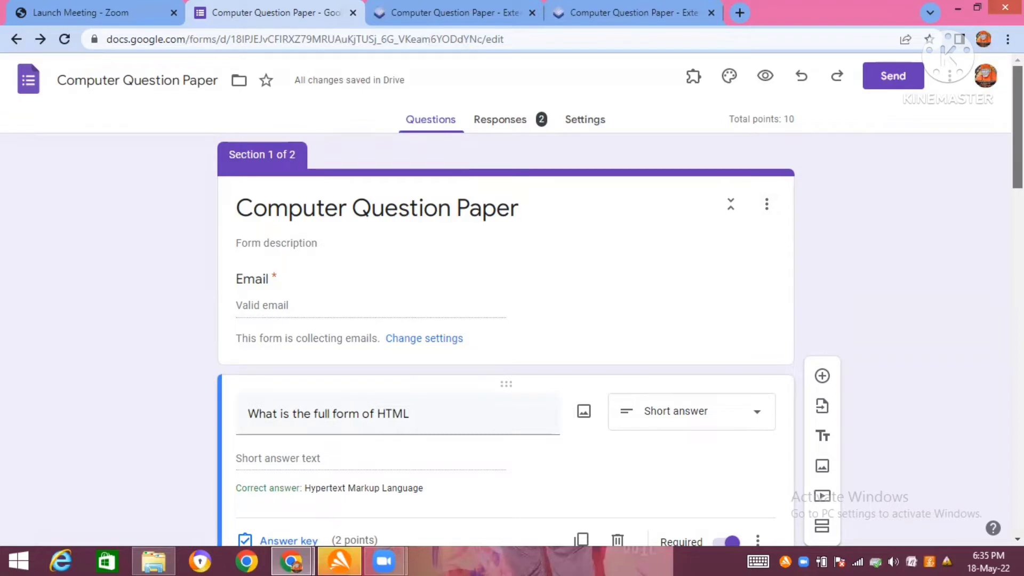
Look through all questions in both sections of the Computer Question Paper form, down to the temple picture question
scroll(1018, 160, "down", 3)
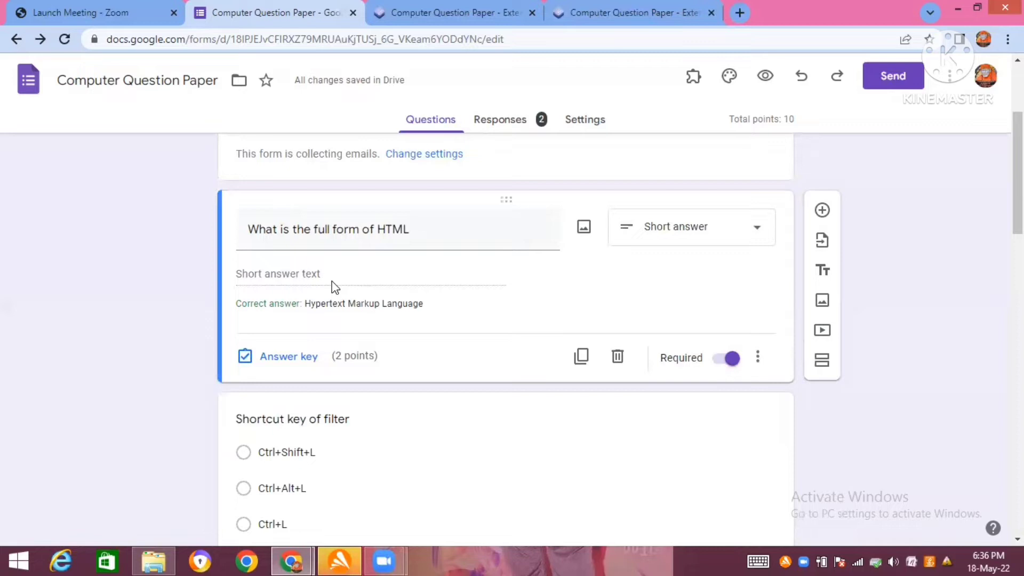
scroll(335, 288, "down", 5)
scroll(335, 288, "up", 1)
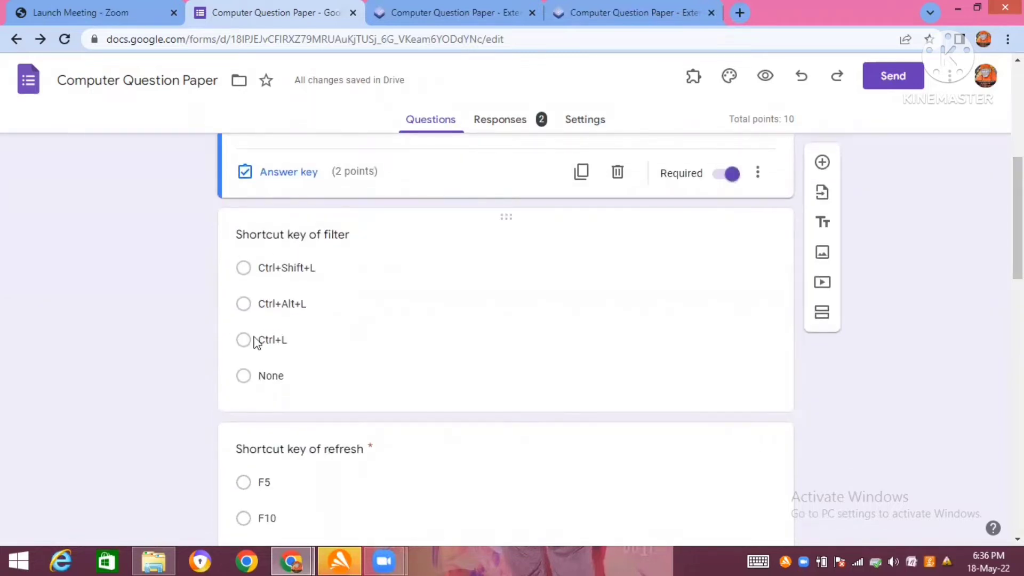
scroll(1017, 219, "down", 4)
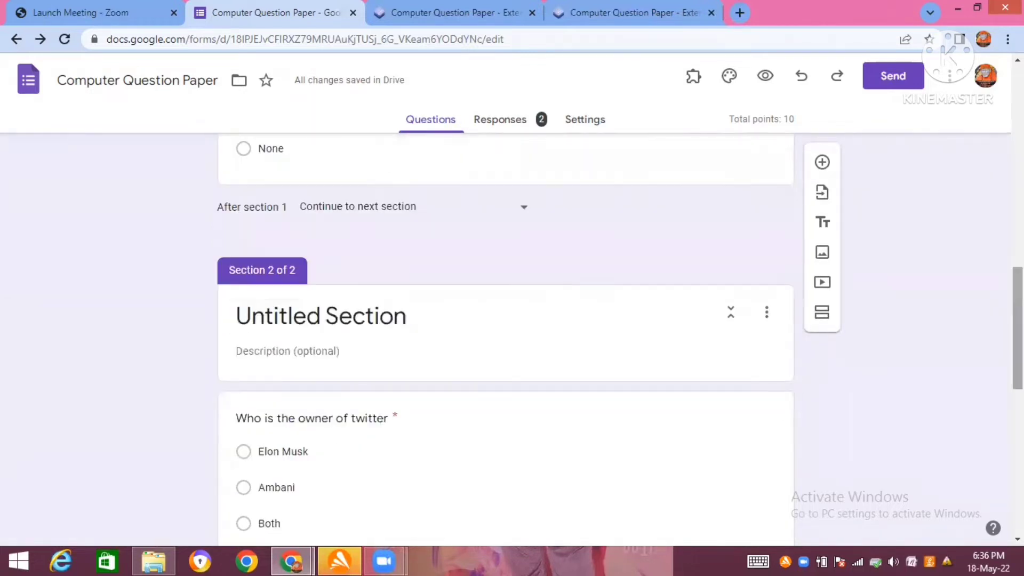
scroll(505, 342, "down", 2)
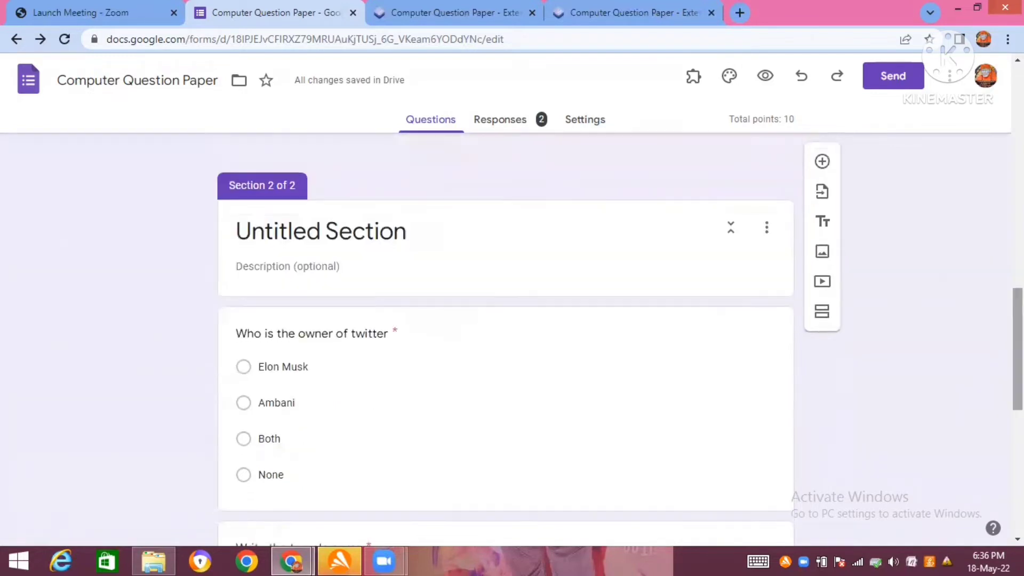
scroll(506, 341, "down", 2)
scroll(697, 312, "down", 1)
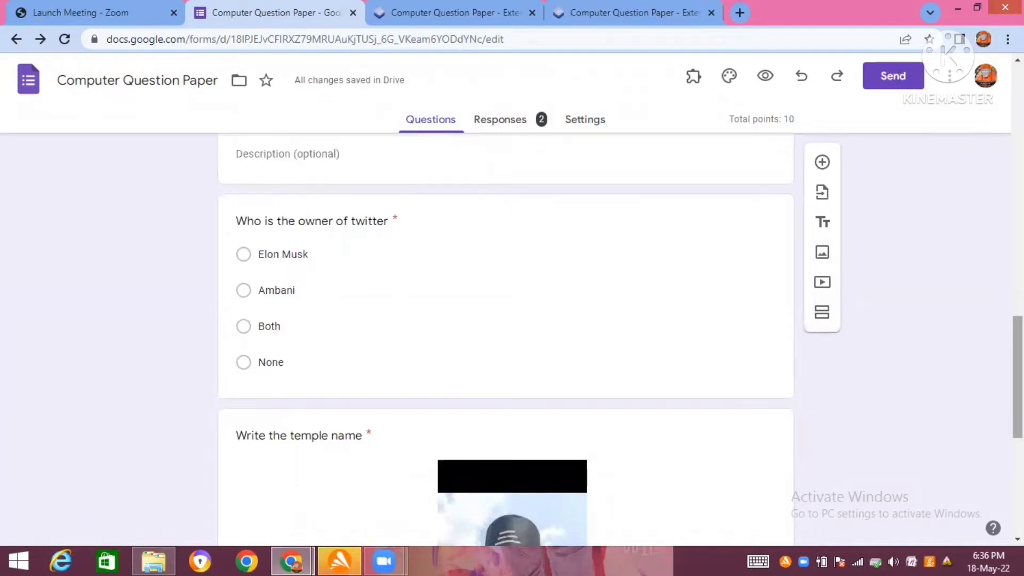
scroll(507, 338, "down", 5)
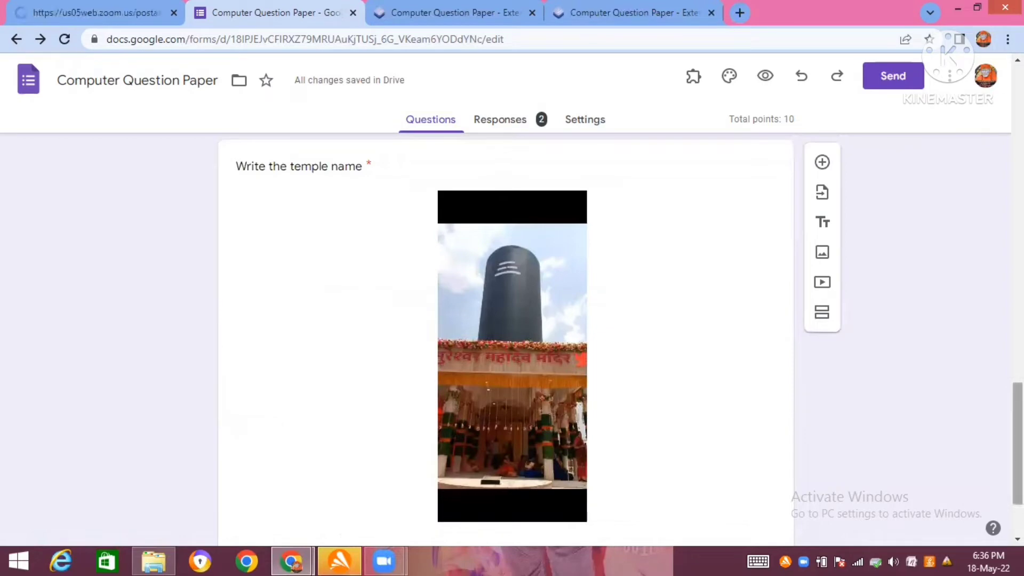
scroll(1018, 442, "down", 2)
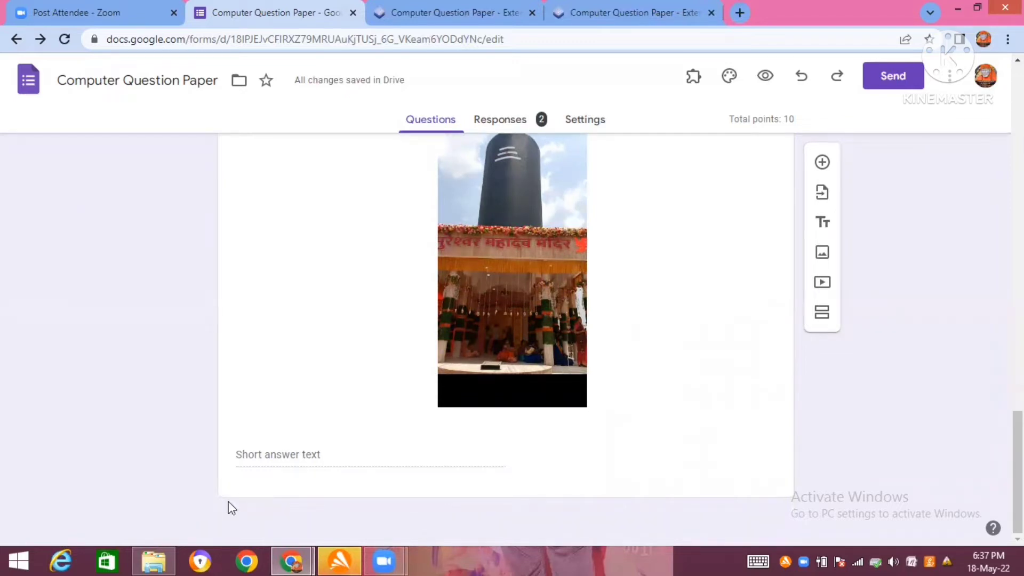
Switch to the incognito window, start the 10-minute Computer Question Paper quiz and enter the respondent's email address
left_click(291, 559)
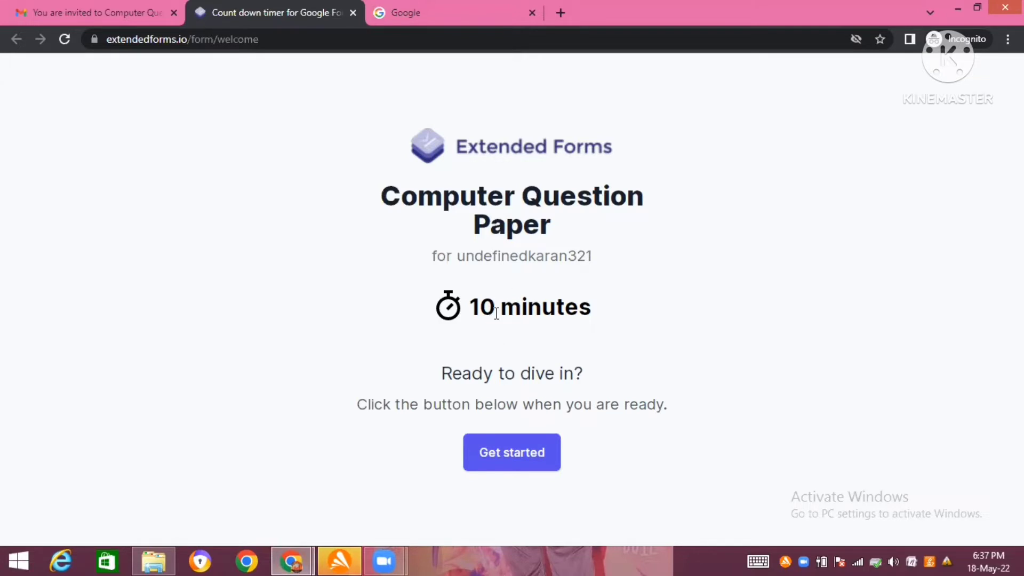
left_click(509, 466)
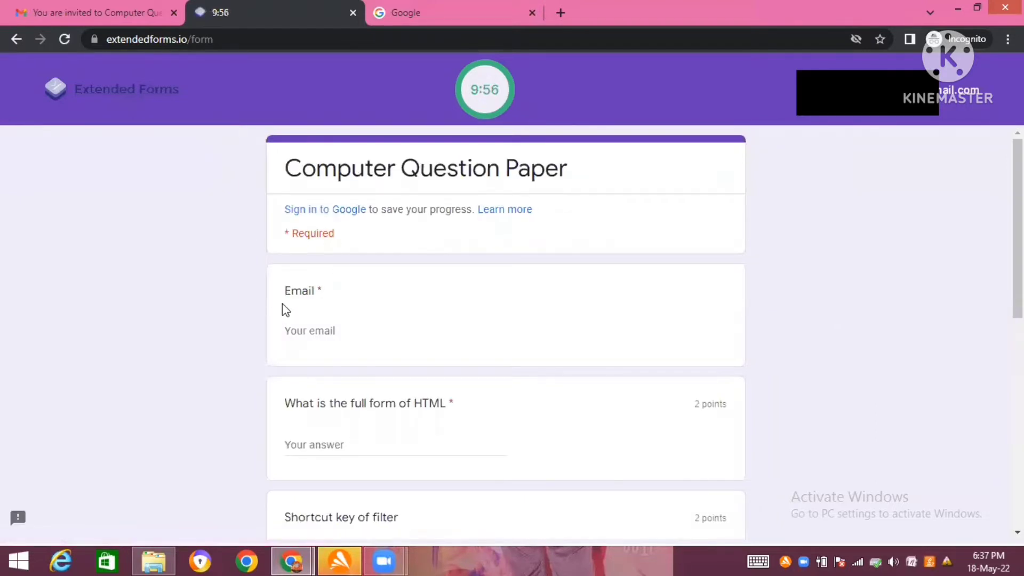
left_click(307, 314)
type("@gmail.com")
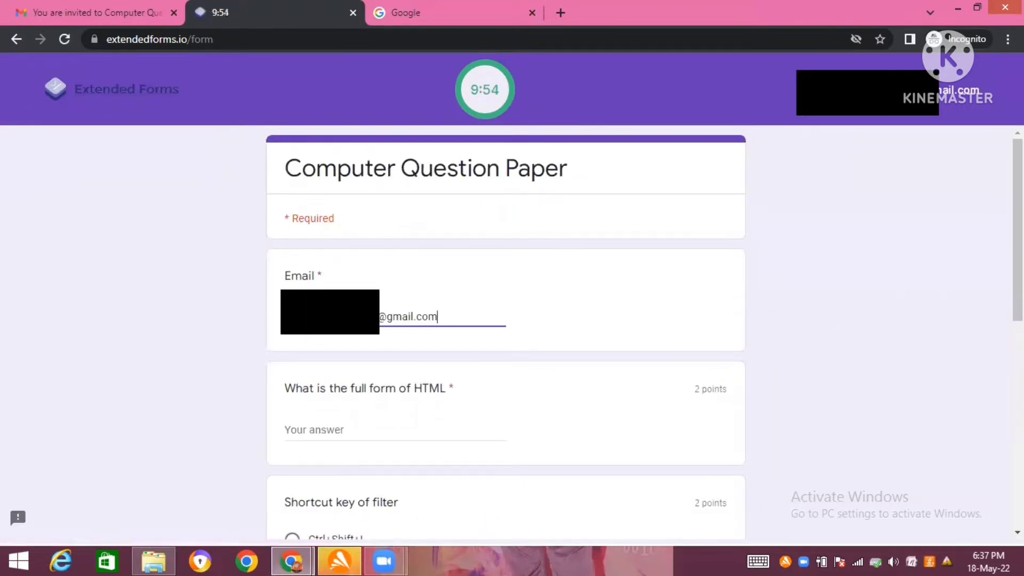
key("Return")
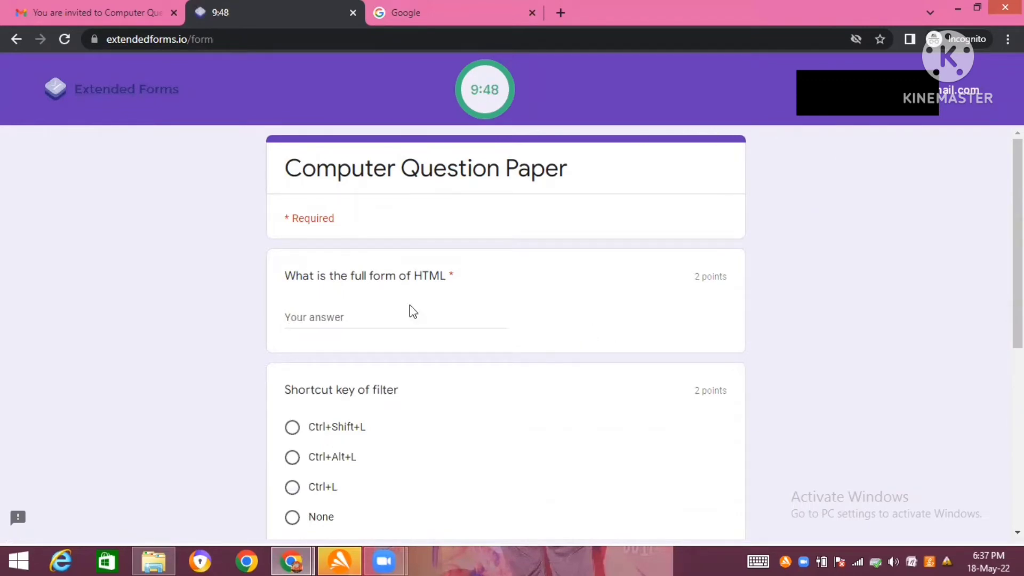
Answer the question on the full form of HTML with "Hypertext Markup Language"
left_click(331, 318)
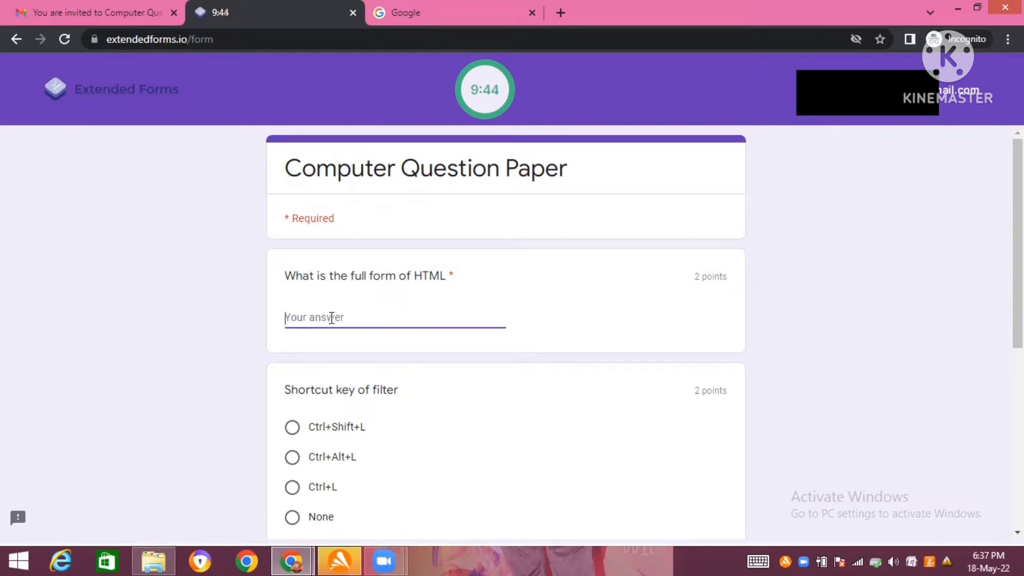
type("Hyper")
type("text")
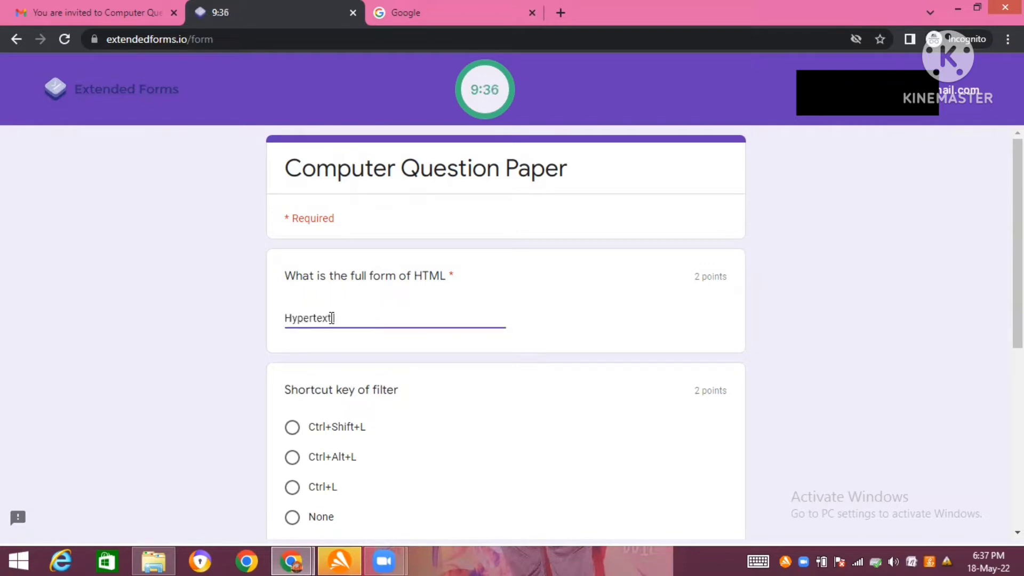
type(" Markup Language")
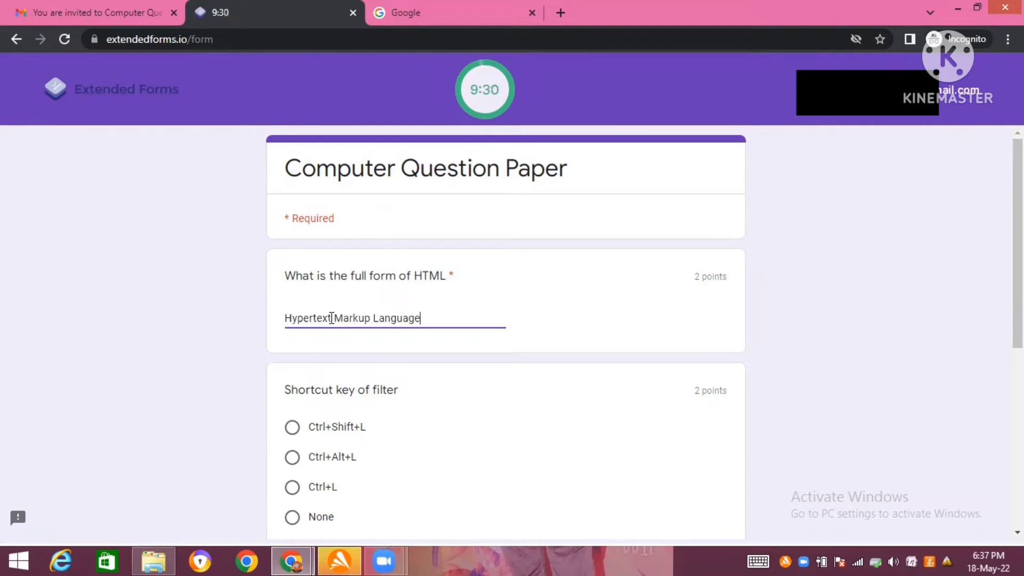
Answer the filter shortcut question with Ctrl+Alt+L and the refresh shortcut question with F5
scroll(292, 427, "down", 1)
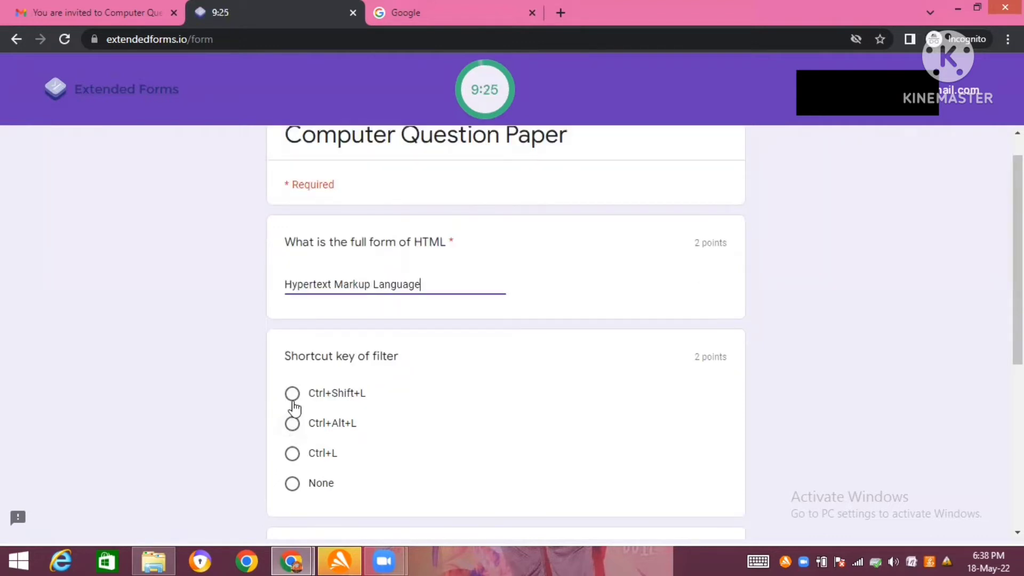
left_click(292, 425)
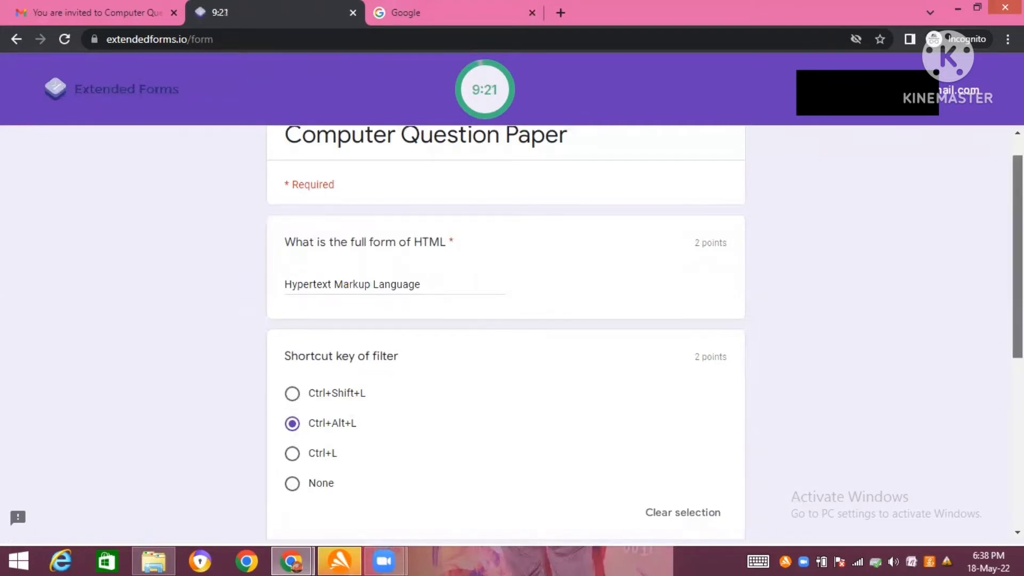
scroll(506, 331, "down", 2)
scroll(505, 331, "down", 2)
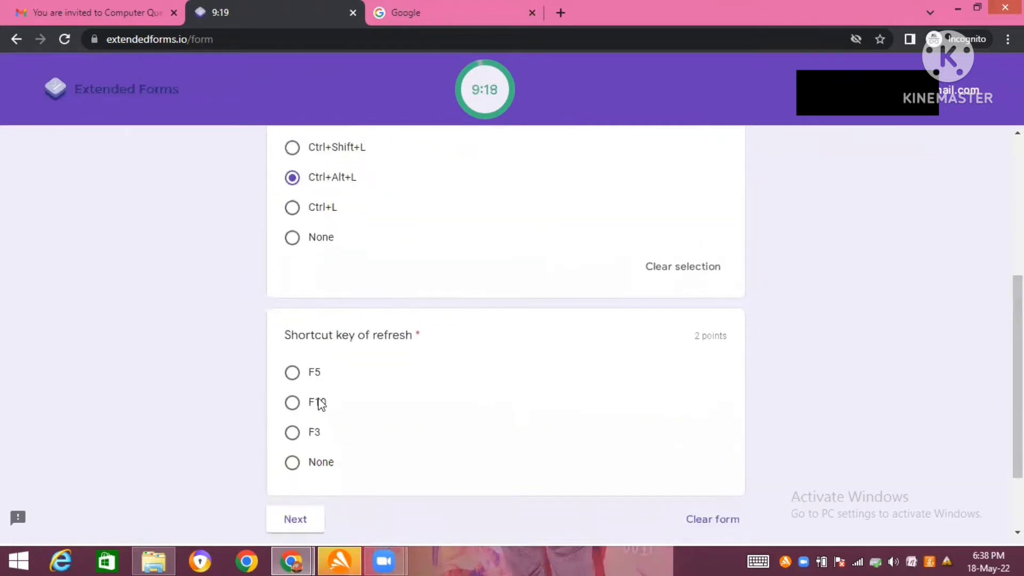
left_click(291, 373)
scroll(506, 331, "down", 2)
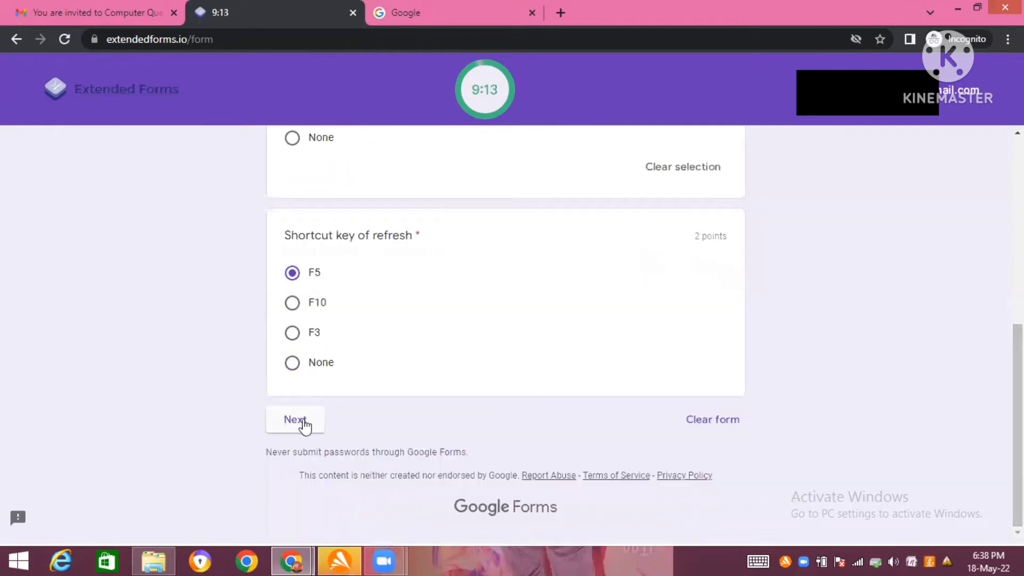
Continue to the second section of the quiz and choose Elon Musk as the owner of Twitter
left_click(301, 421)
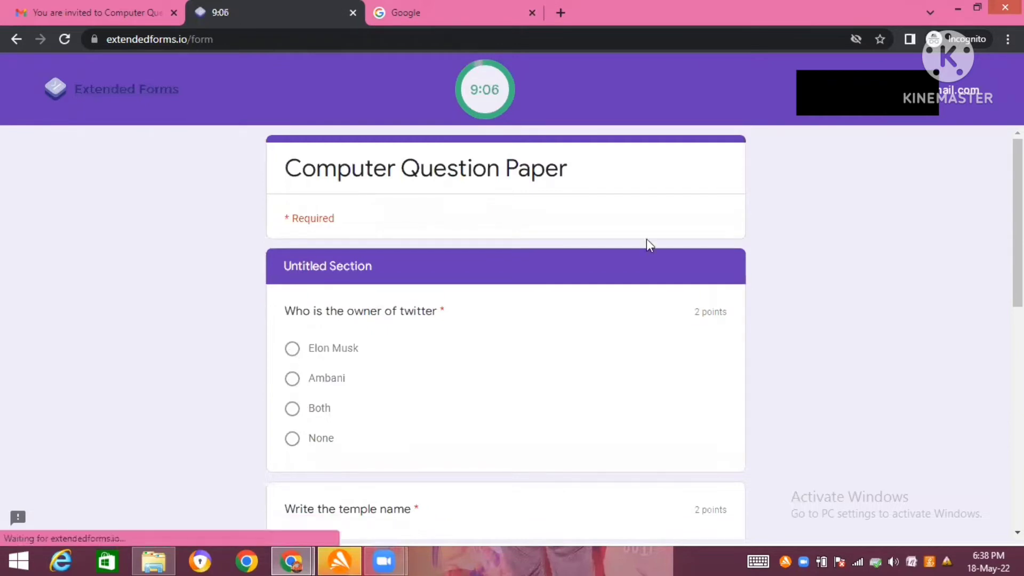
left_click(292, 349)
scroll(505, 331, "down", 3)
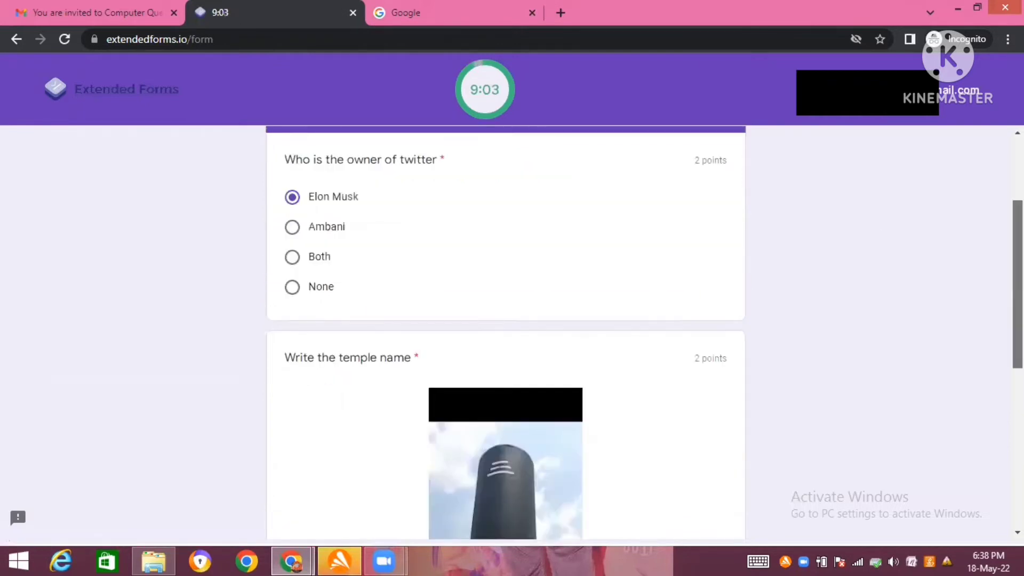
Answer the temple name question with "Sureshwar Mahadev Mandir Ranchi" and submit the quiz
scroll(637, 508, "down", 5)
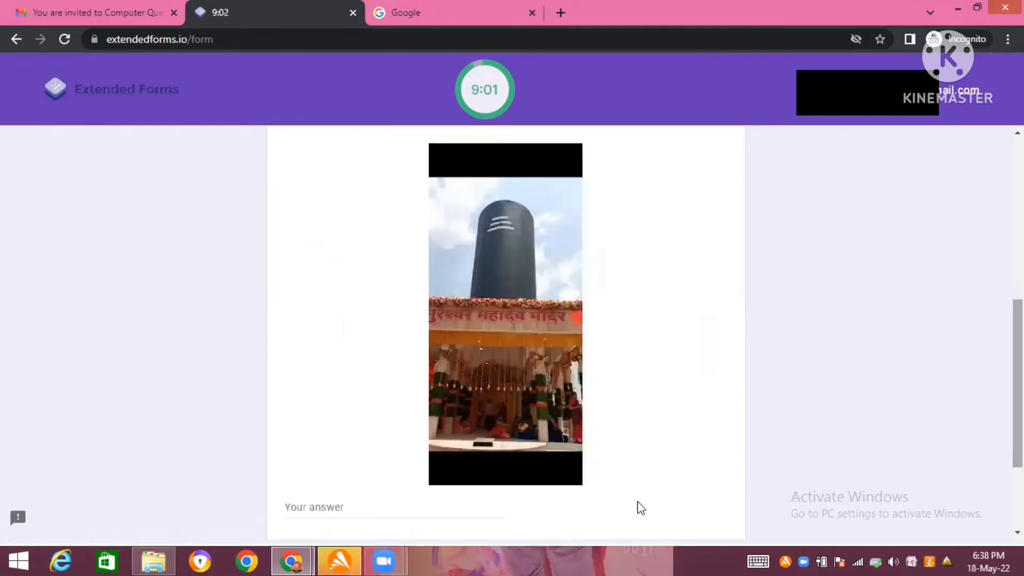
left_click(300, 502)
type("Sure")
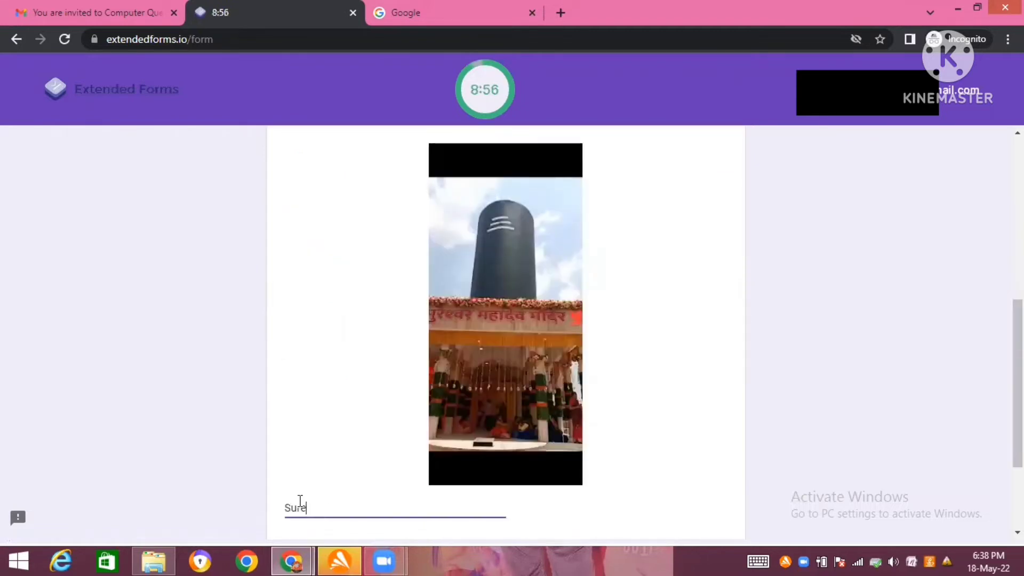
type("shwar")
type("Mahadev ")
type("Ma")
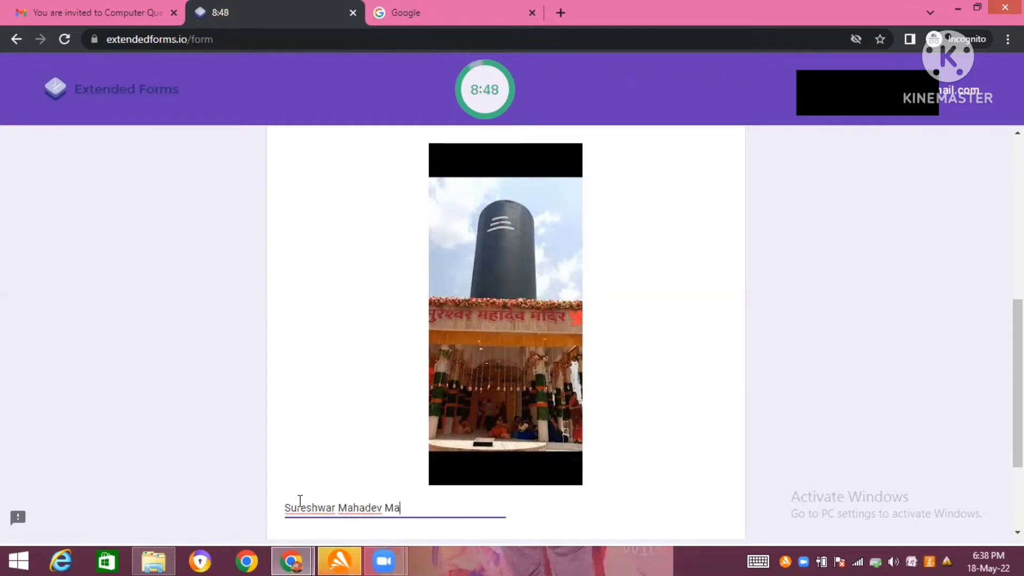
type("nd")
type("ir Ranchi")
scroll(452, 85, "down", 3)
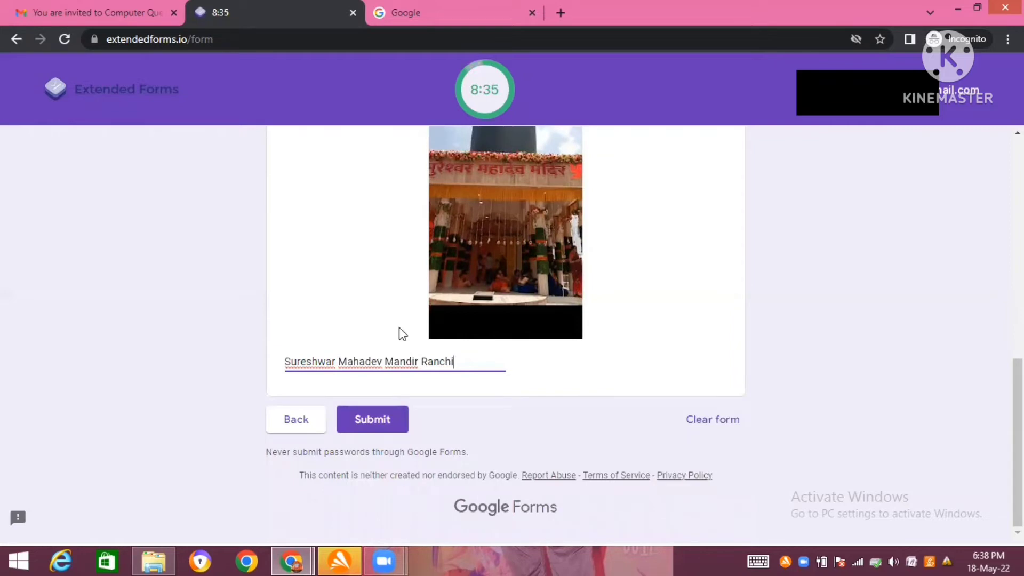
left_click(381, 425)
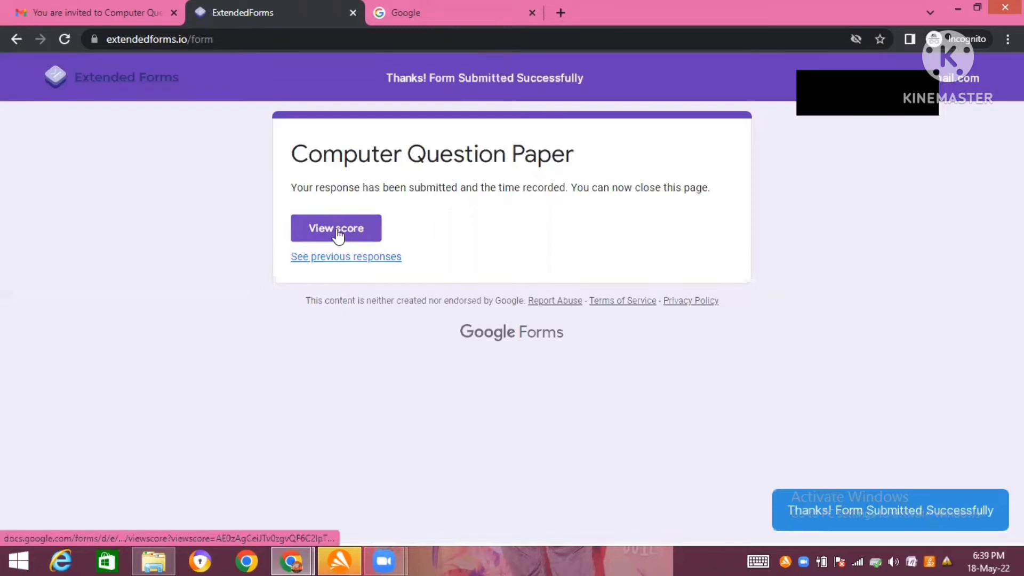
View the score of the submitted quiz and review the marking of every answer
left_click(337, 230)
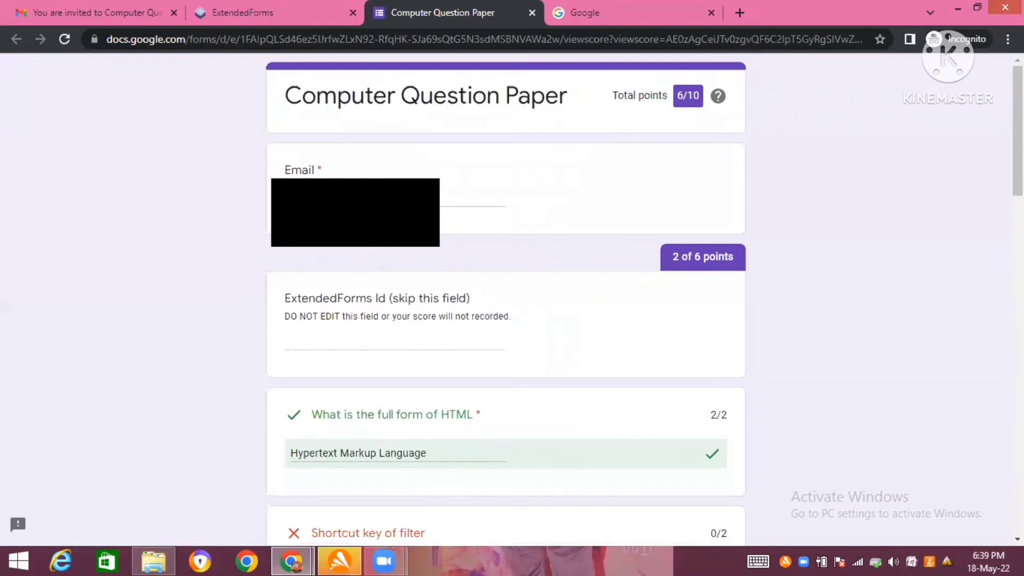
scroll(643, 187, "down", 1)
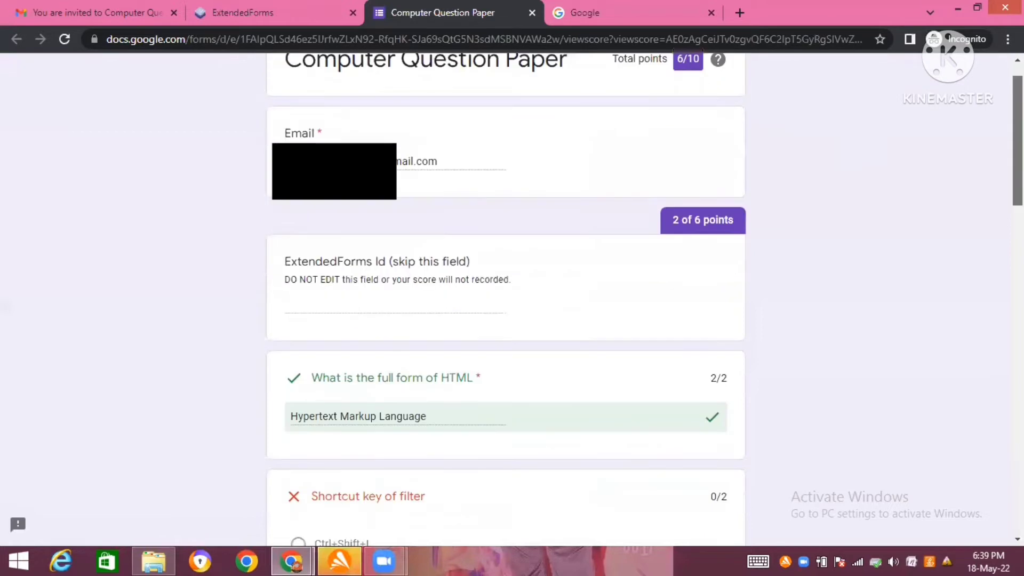
scroll(643, 187, "down", 5)
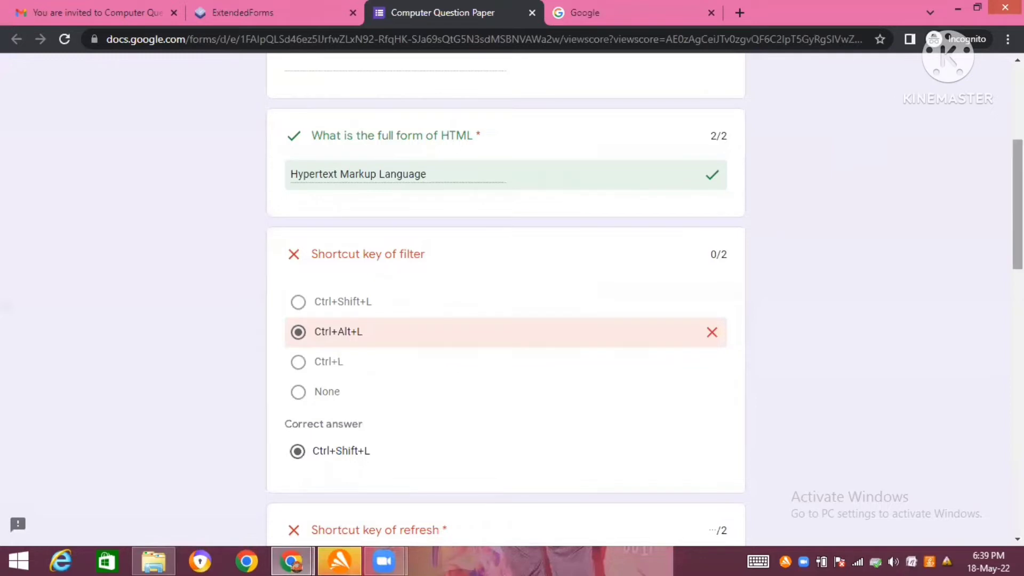
scroll(313, 277, "down", 2)
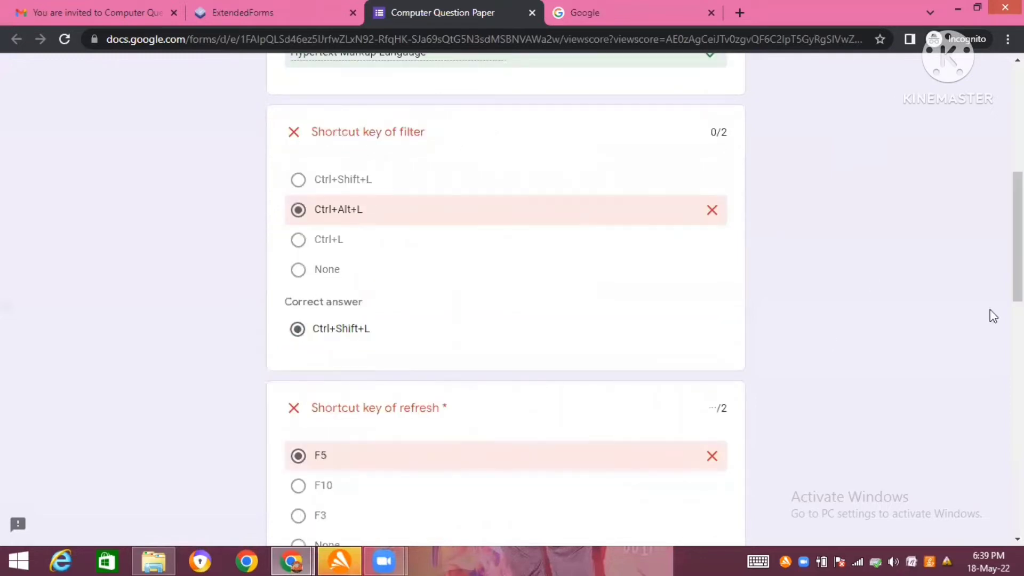
scroll(505, 299, "down", 10)
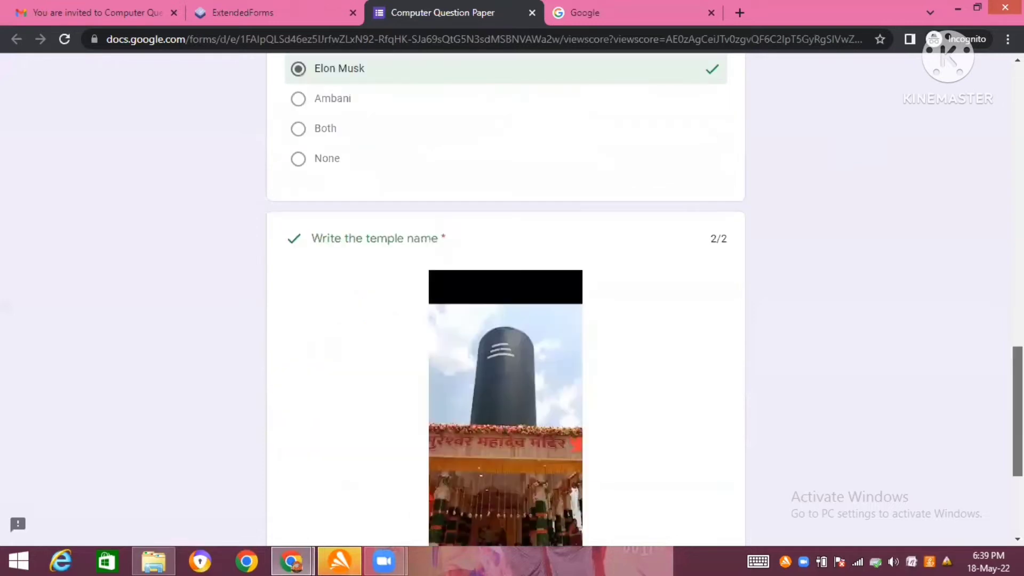
scroll(648, 435, "down", 4)
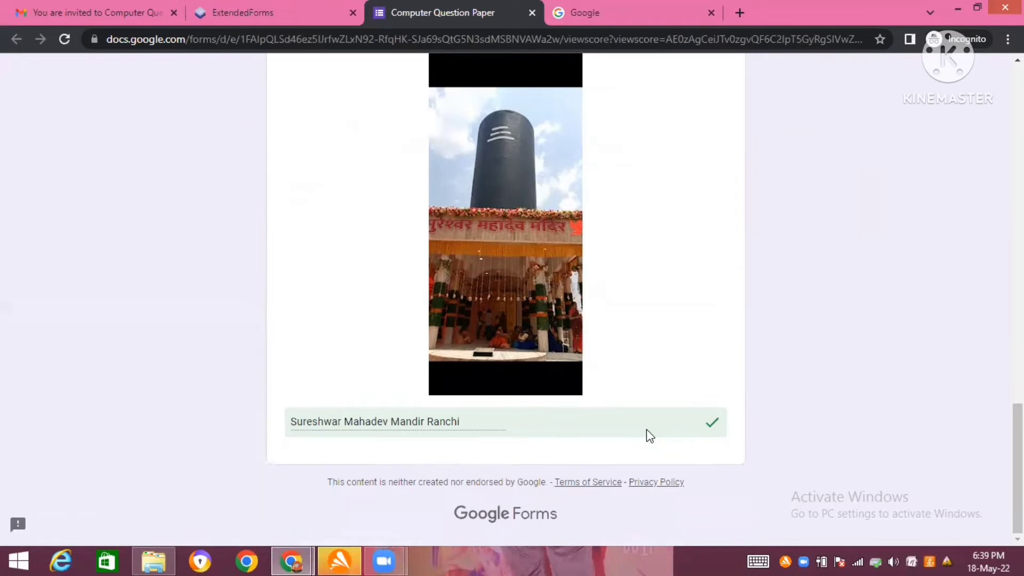
Open Google Forms from the Google home page's app list and create a blank form, declining the introductory tour
key("ctrl+Tab")
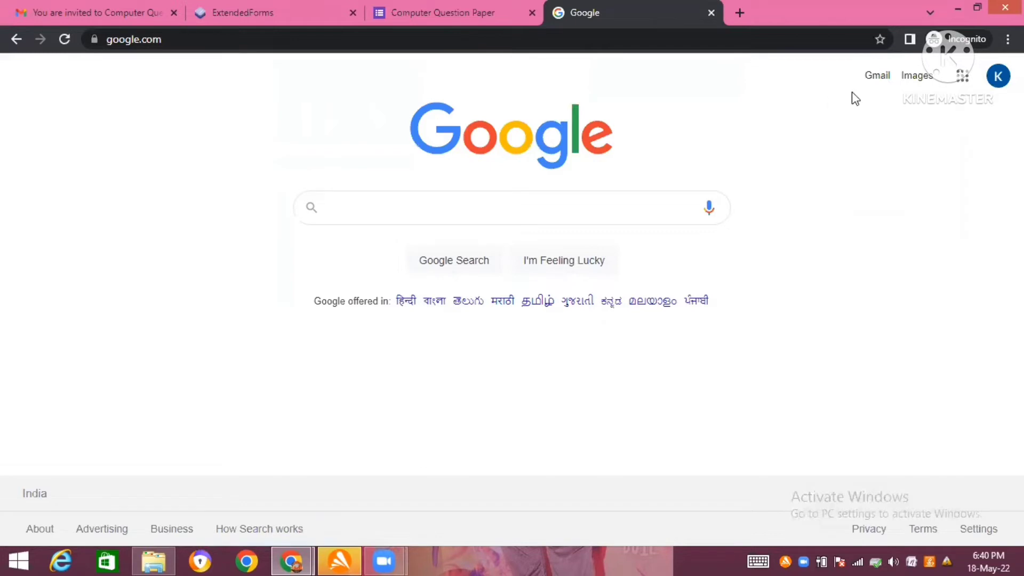
left_click(962, 78)
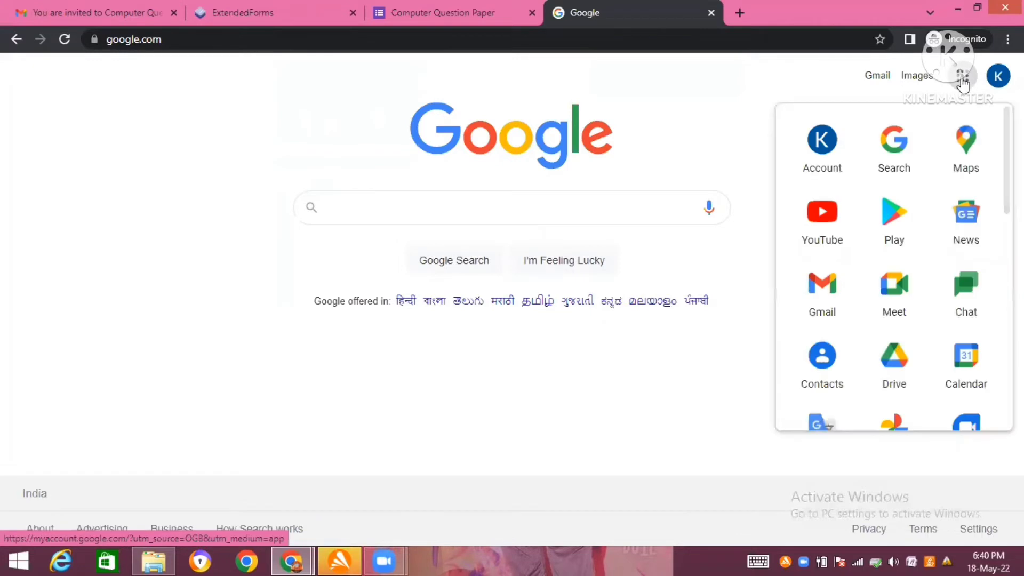
scroll(893, 267, "down", 8)
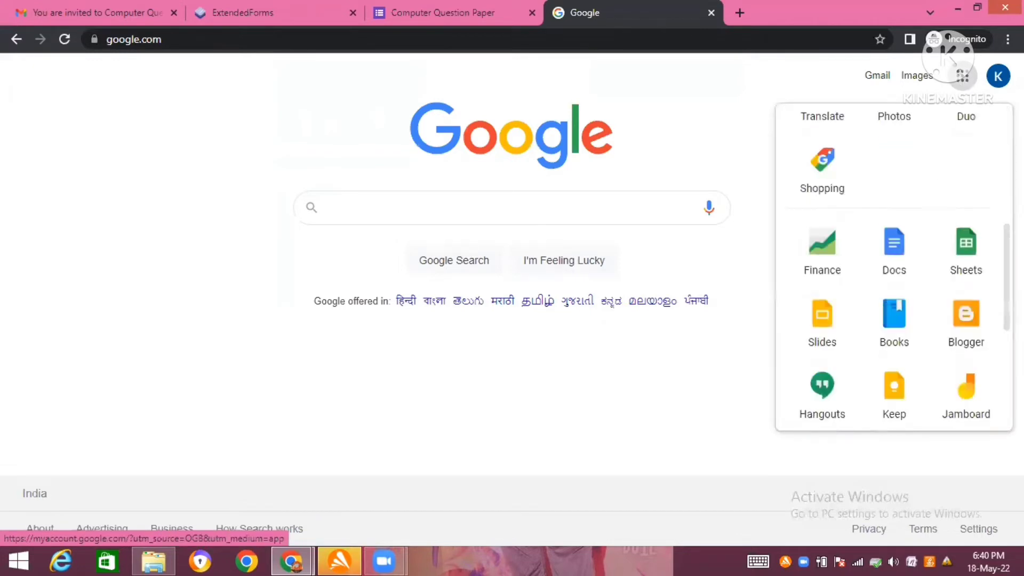
scroll(976, 388, "down", 4)
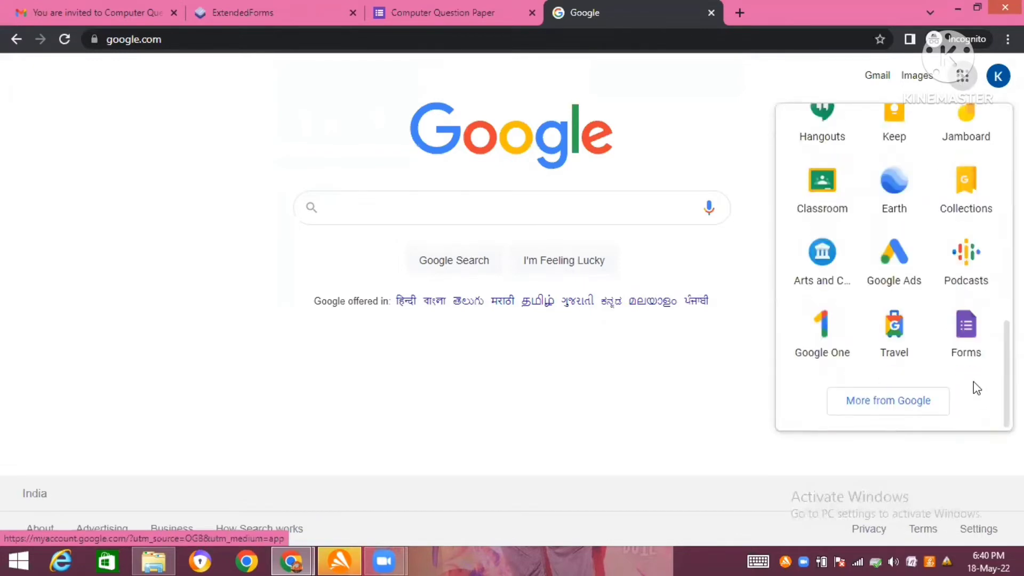
left_click(965, 344)
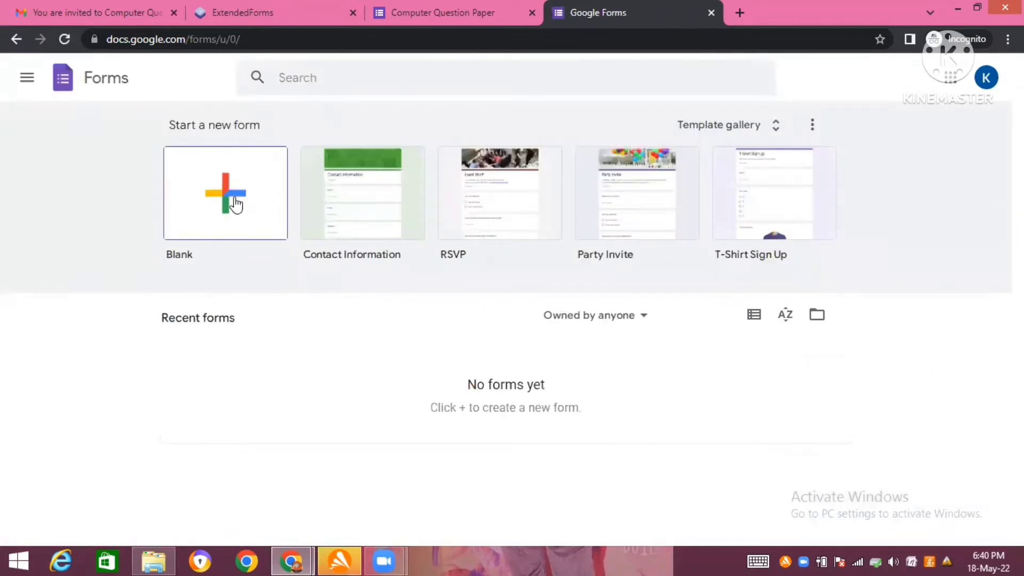
left_click(235, 205)
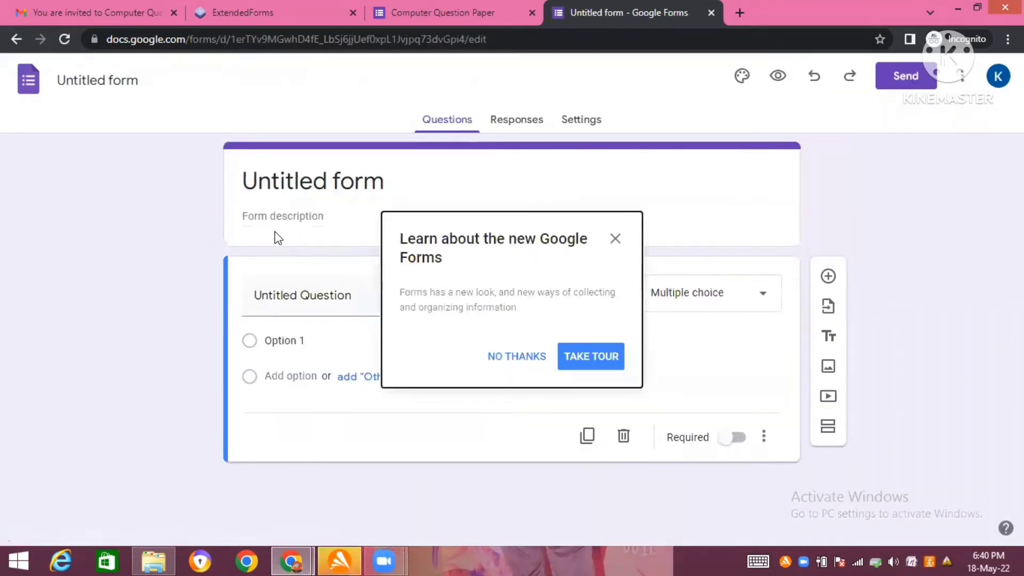
left_click(528, 365)
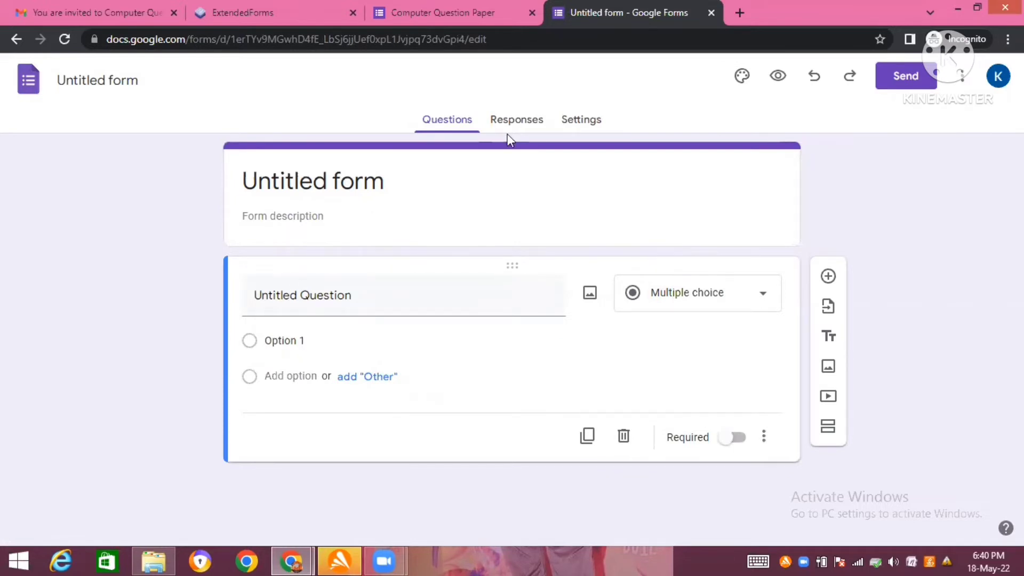
Make the form a quiz in its settings and review the grade release and respondent options
left_click(582, 122)
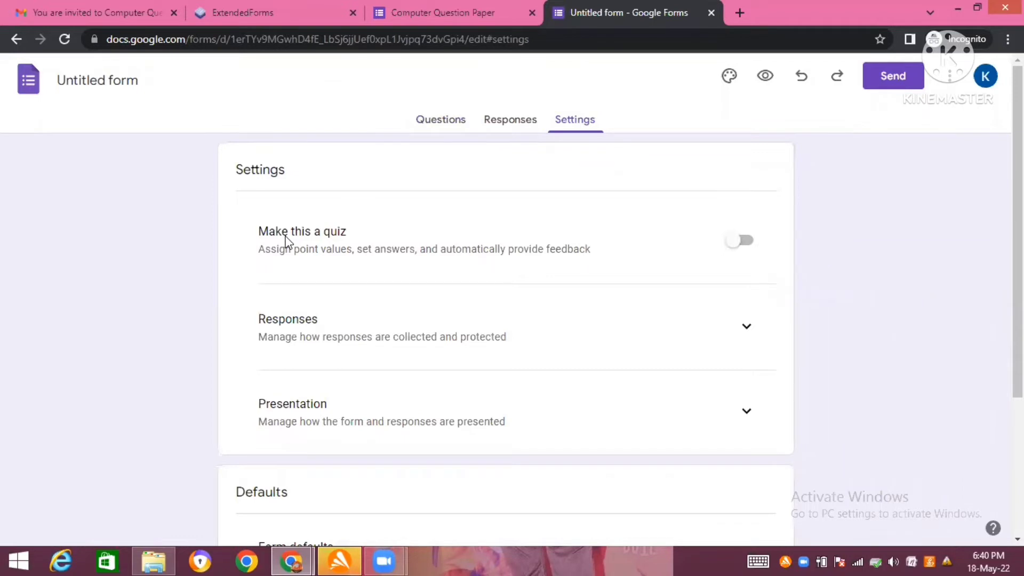
left_click(747, 243)
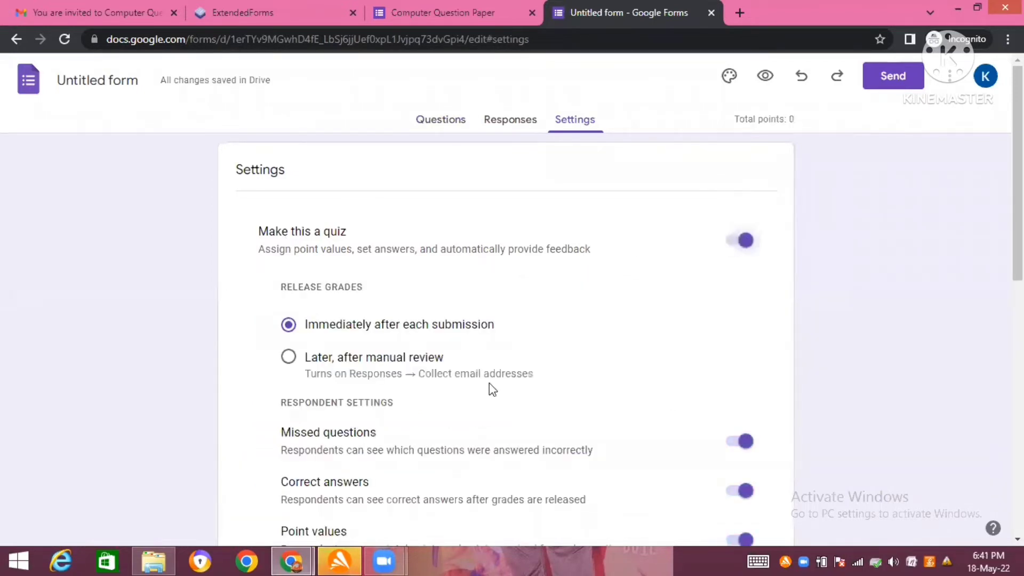
scroll(596, 245, "down", 3)
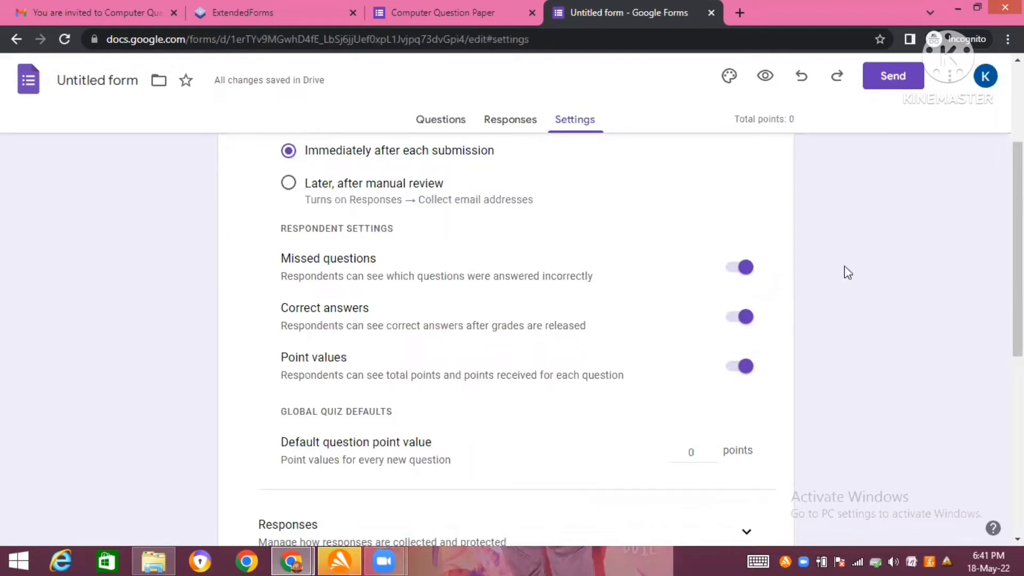
Limit the form to 1 response in the response settings
scroll(715, 304, "down", 4)
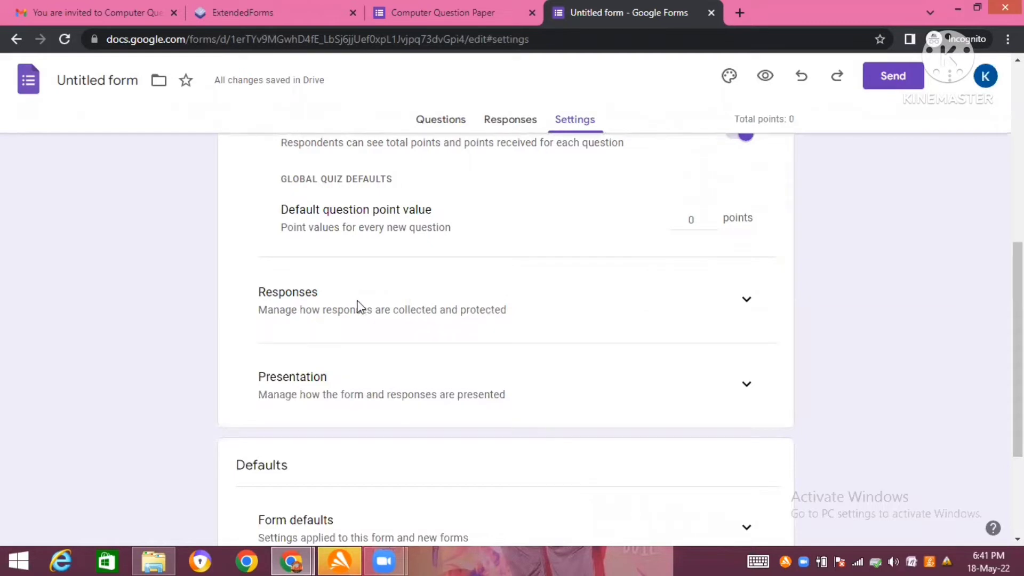
left_click(746, 299)
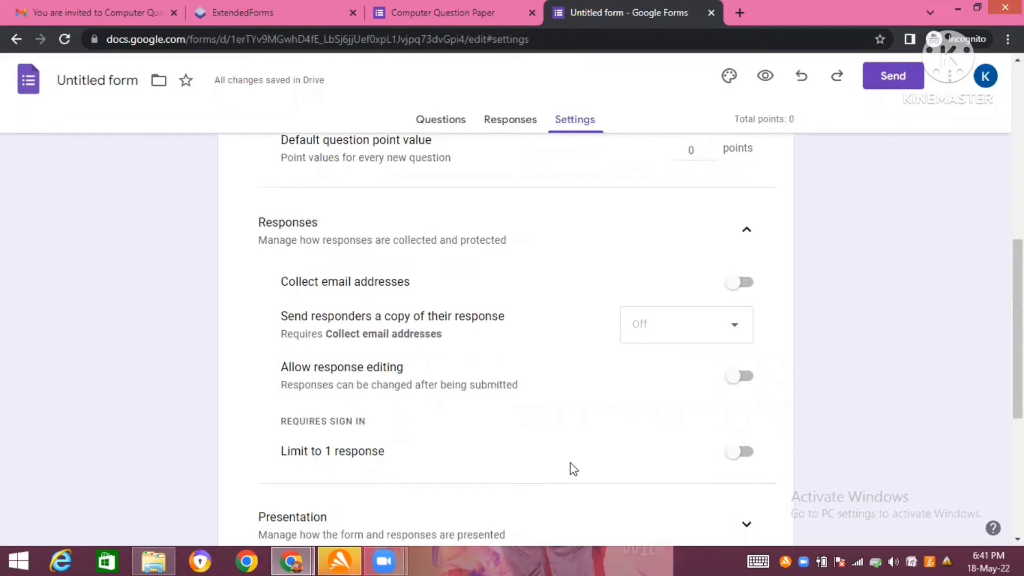
left_click(743, 452)
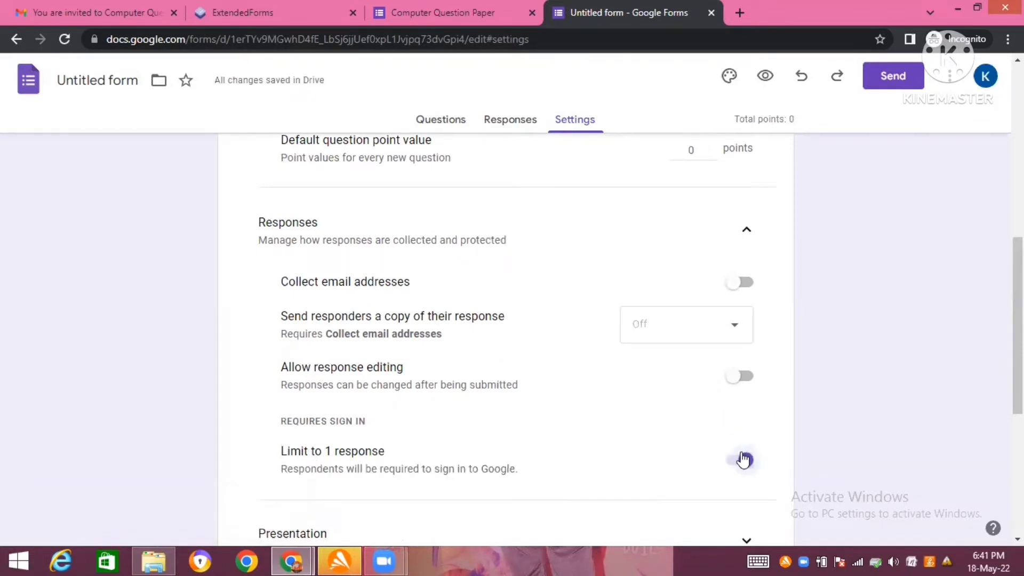
Enable View results summary for respondents in the form's presentation settings
scroll(1018, 326, "down", 3)
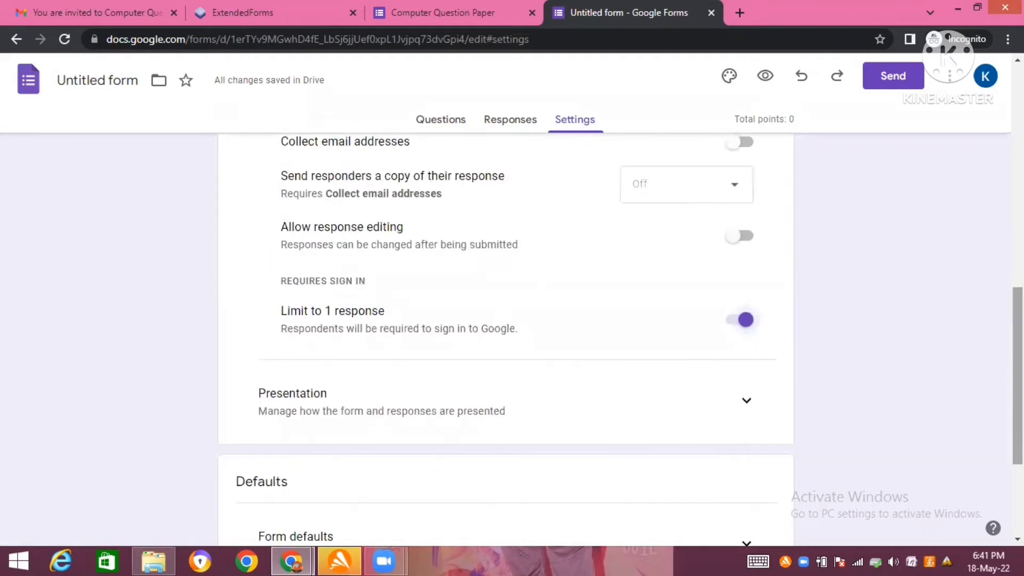
left_click(746, 404)
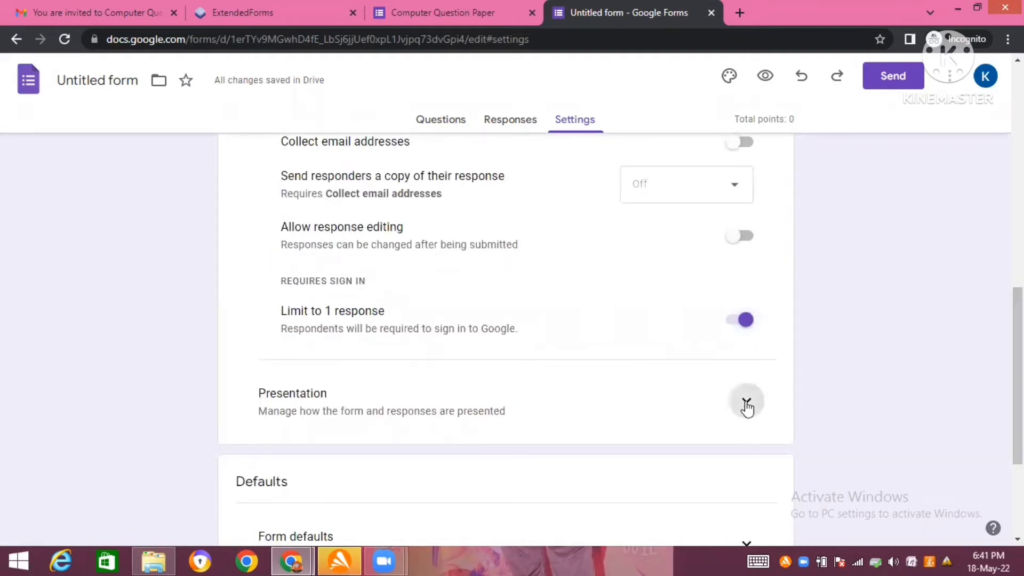
scroll(296, 481, "down", 4)
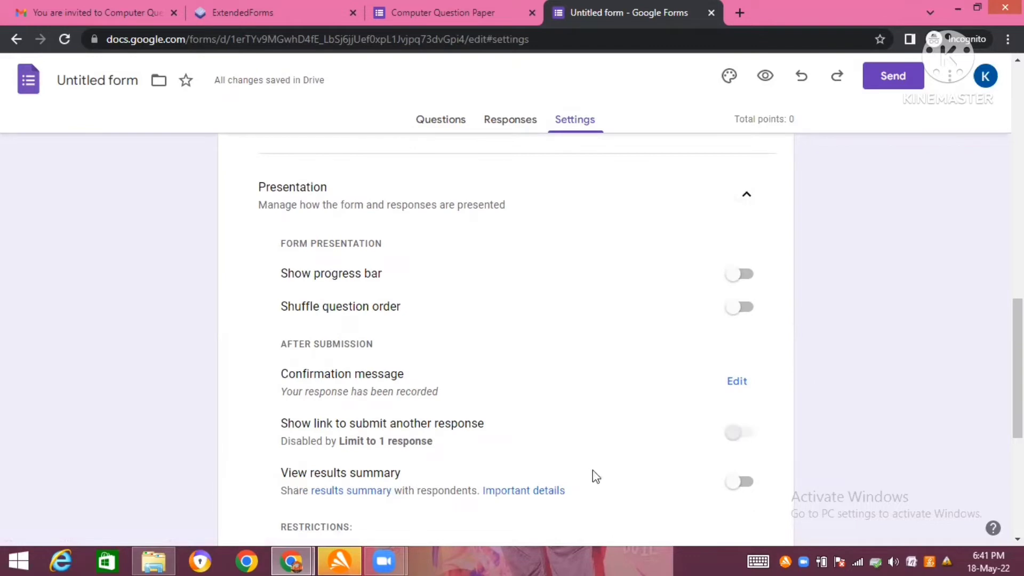
left_click(747, 488)
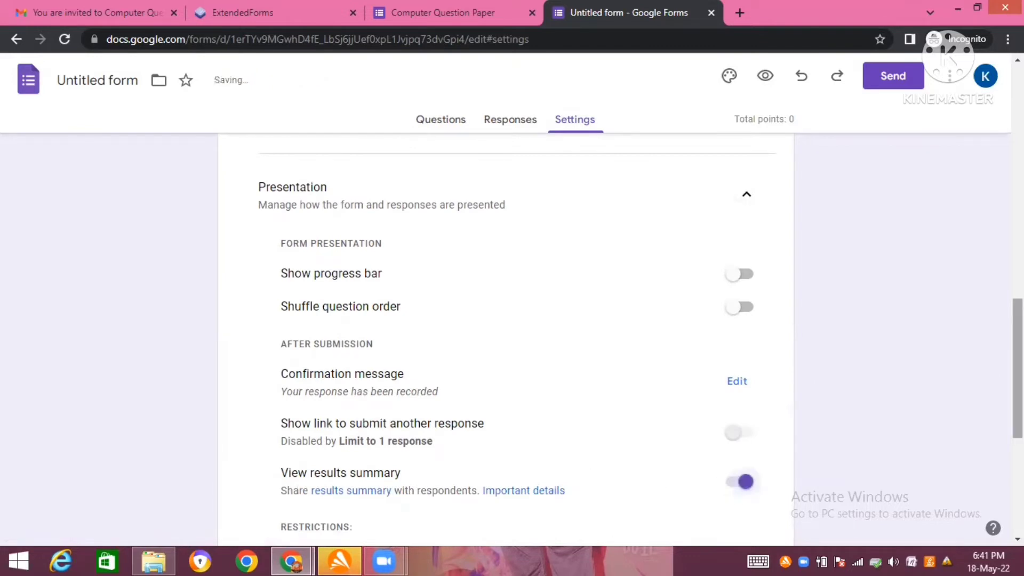
Turn on collecting email addresses by default in the form defaults, and expand the question defaults
scroll(1018, 368, "down", 3)
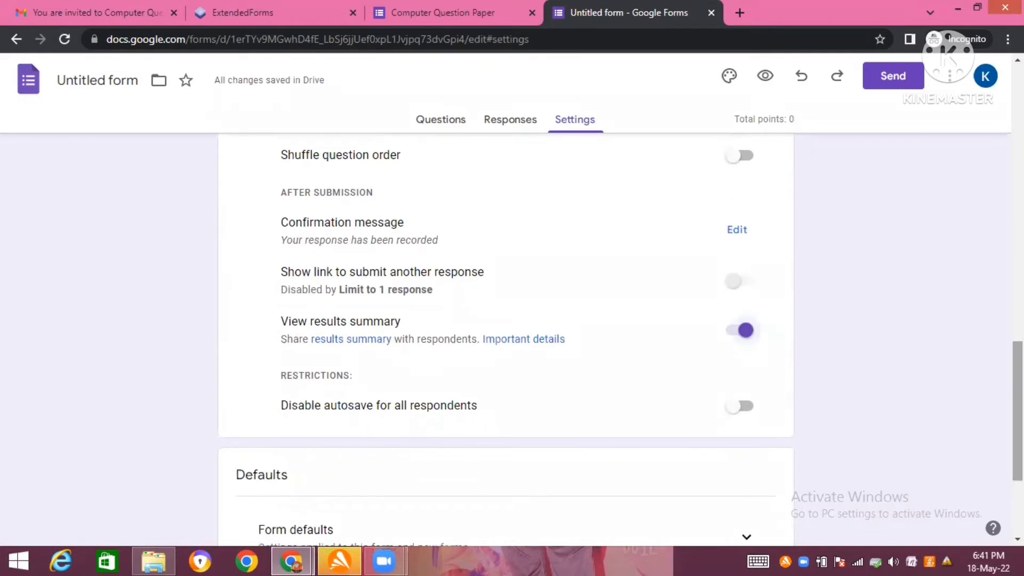
scroll(797, 385, "down", 3)
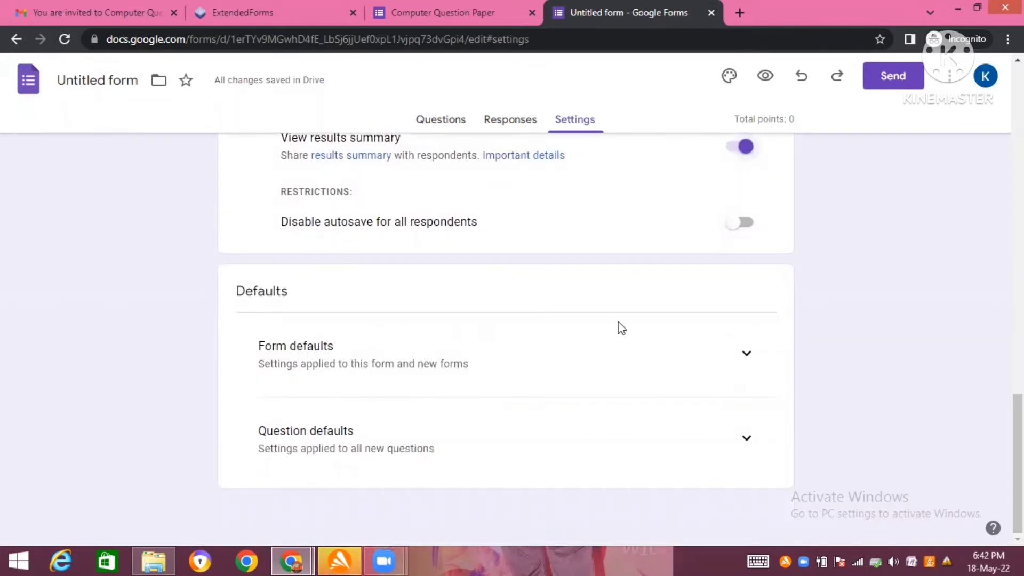
left_click(747, 354)
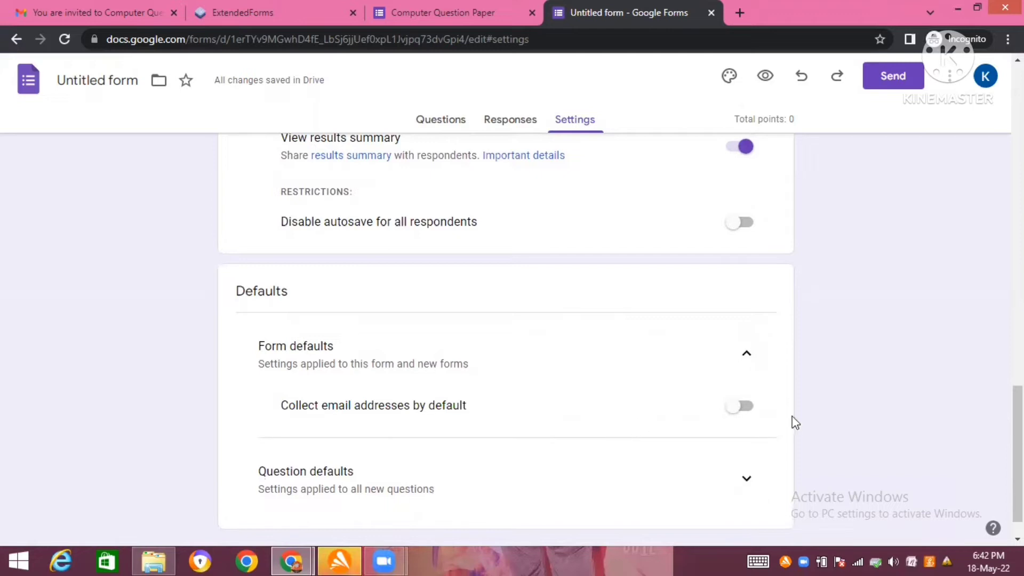
left_click(746, 408)
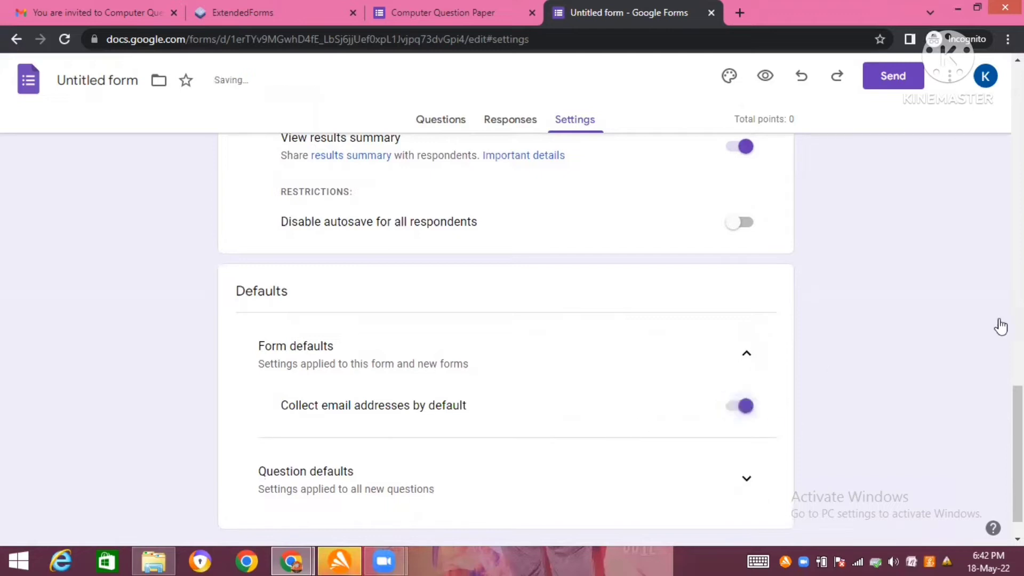
scroll(825, 450, "down", 1)
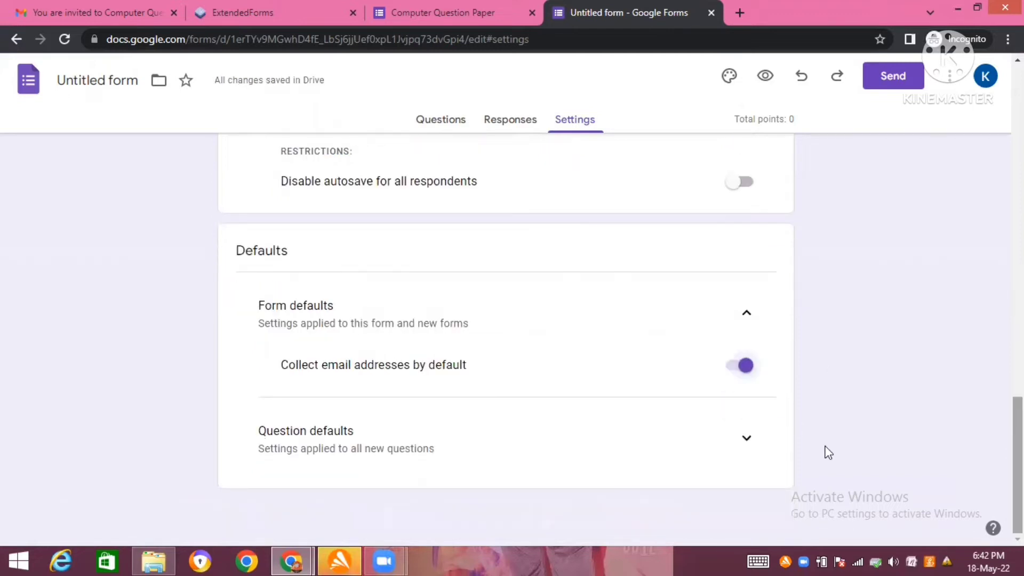
left_click(747, 440)
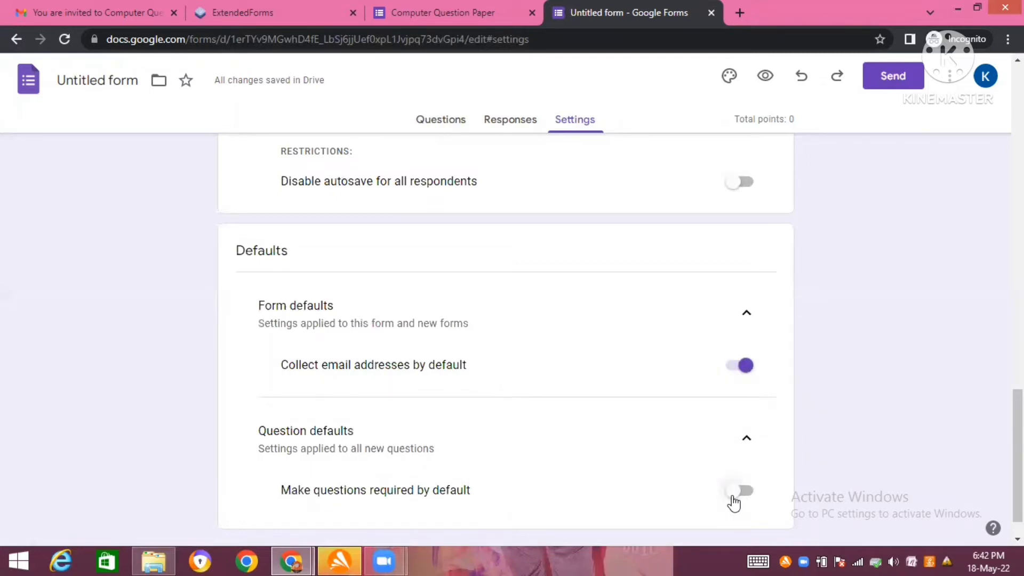
scroll(672, 372, "down", 1)
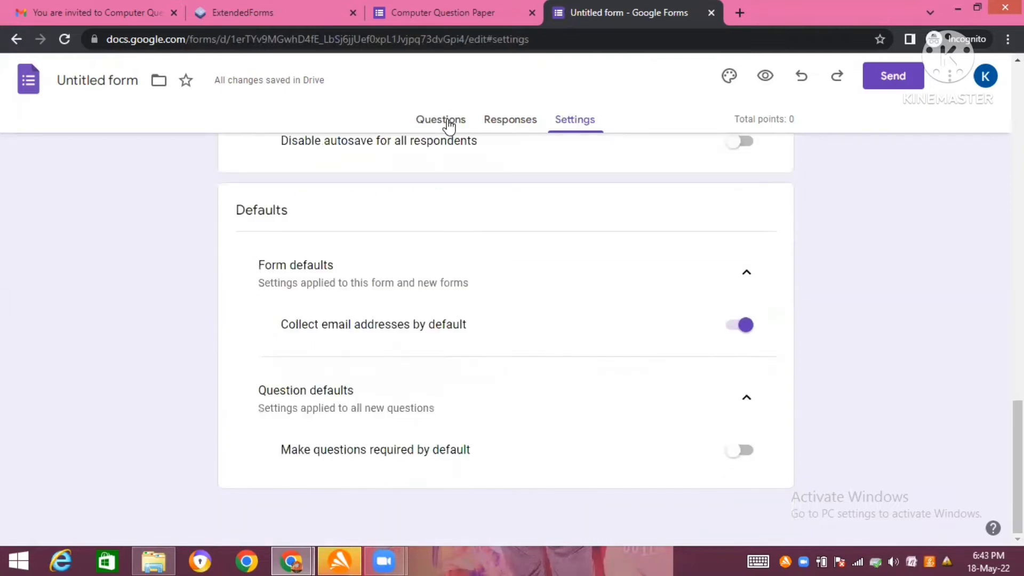
Return to the form's questions and replace the form title with "Question Paper"
left_click(447, 119)
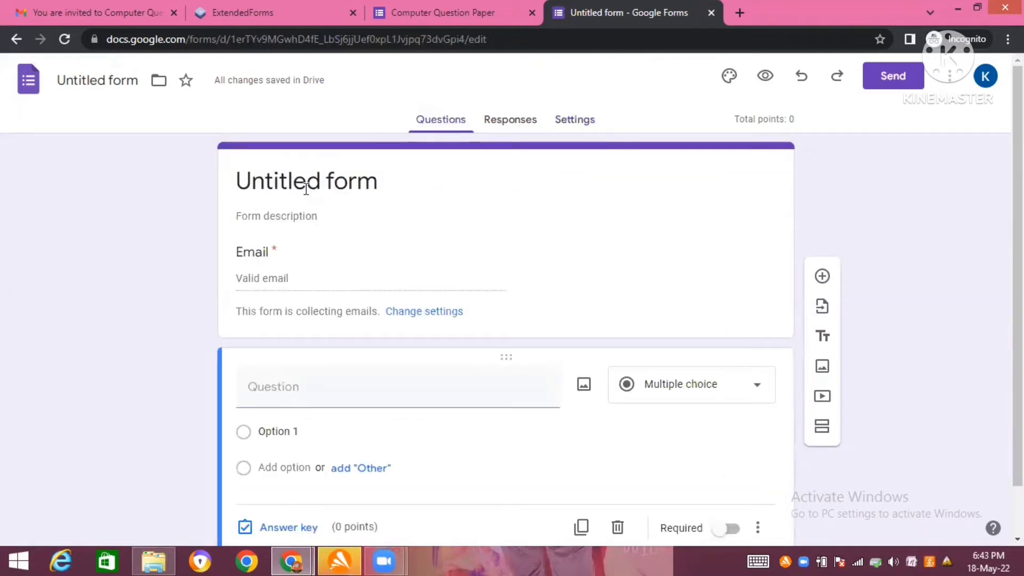
left_click(348, 183)
double_click(380, 181)
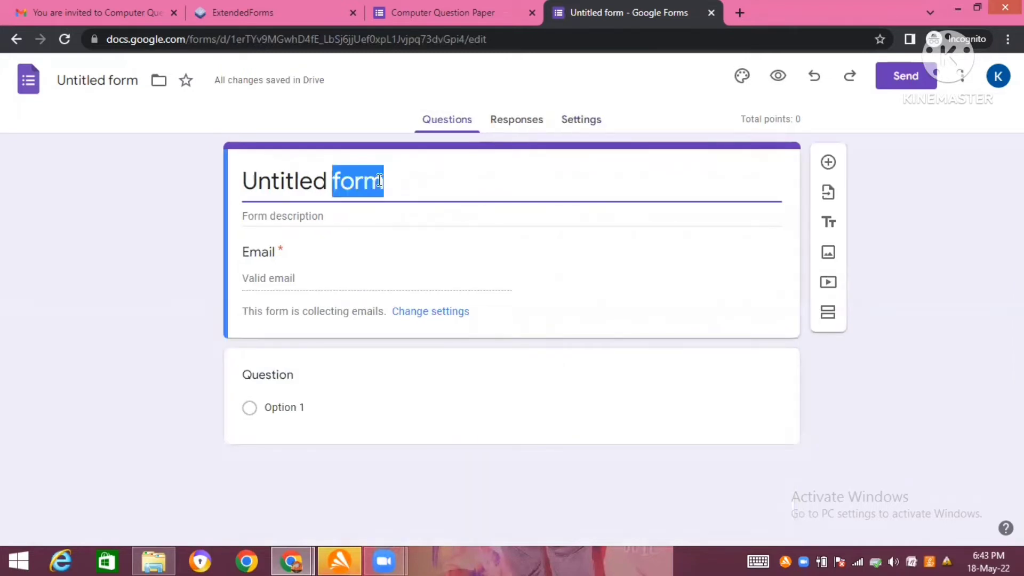
triple_click(379, 181)
key("BackSpace")
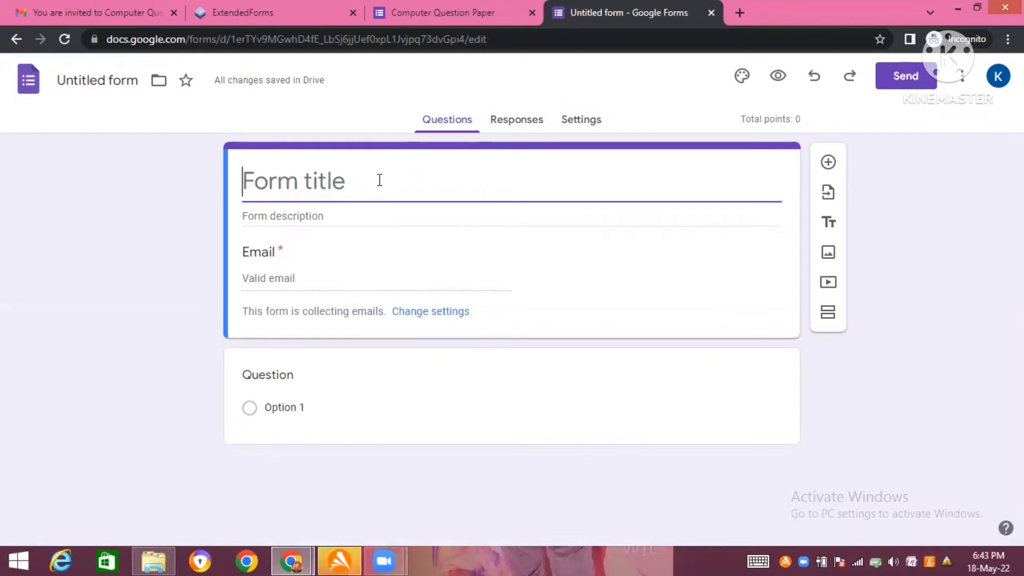
type("Qu")
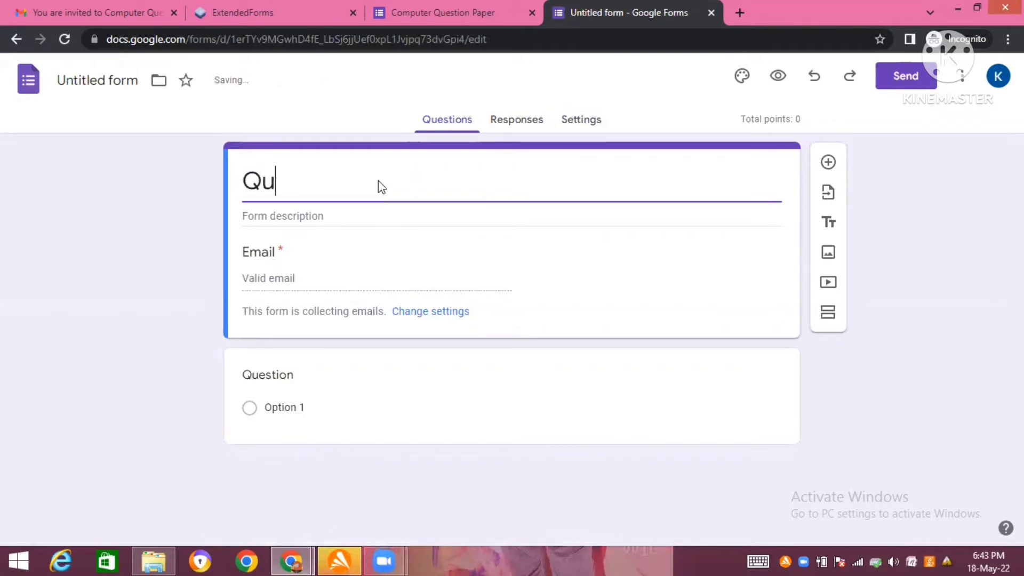
type("estion Paper")
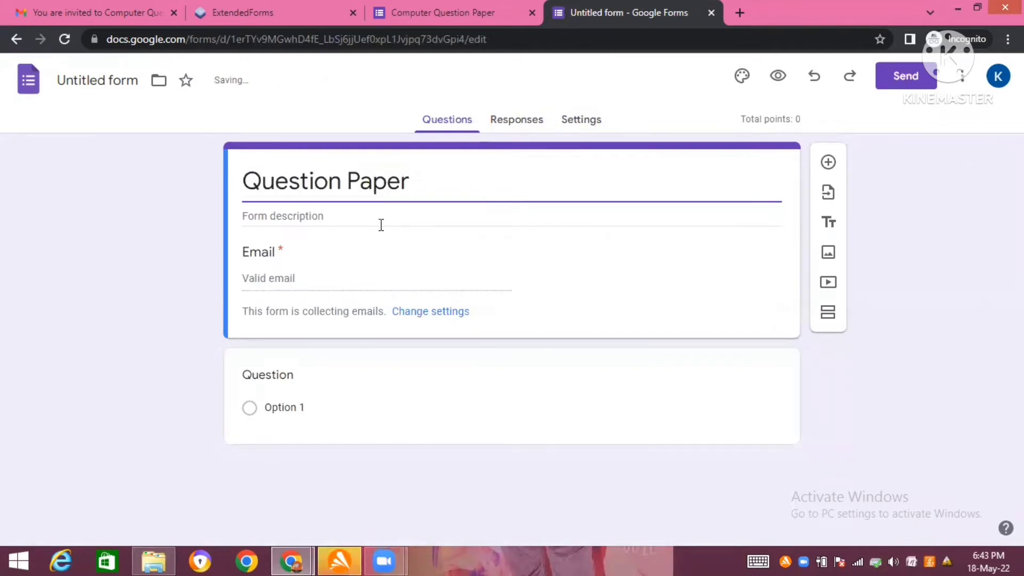
Enter "What is the shortcut key of Rename" as the first question and choose Multiple choice as its type
left_click(270, 382)
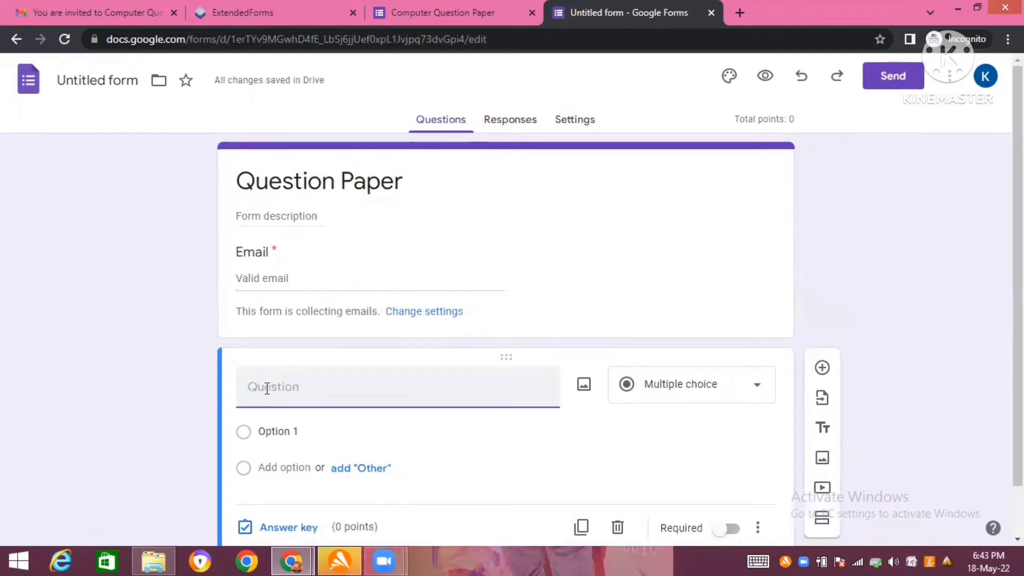
type("What")
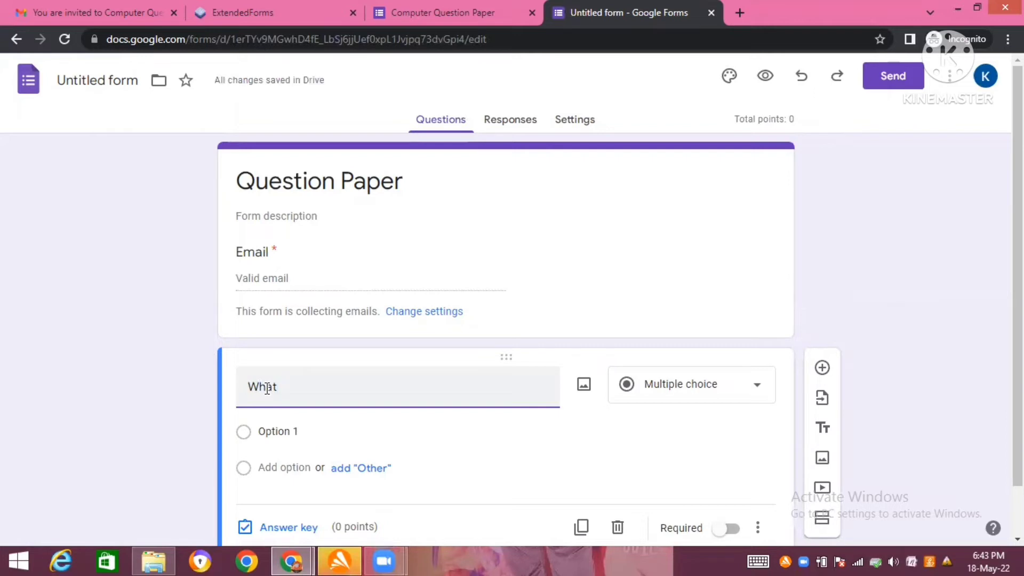
type(" is the shortcut")
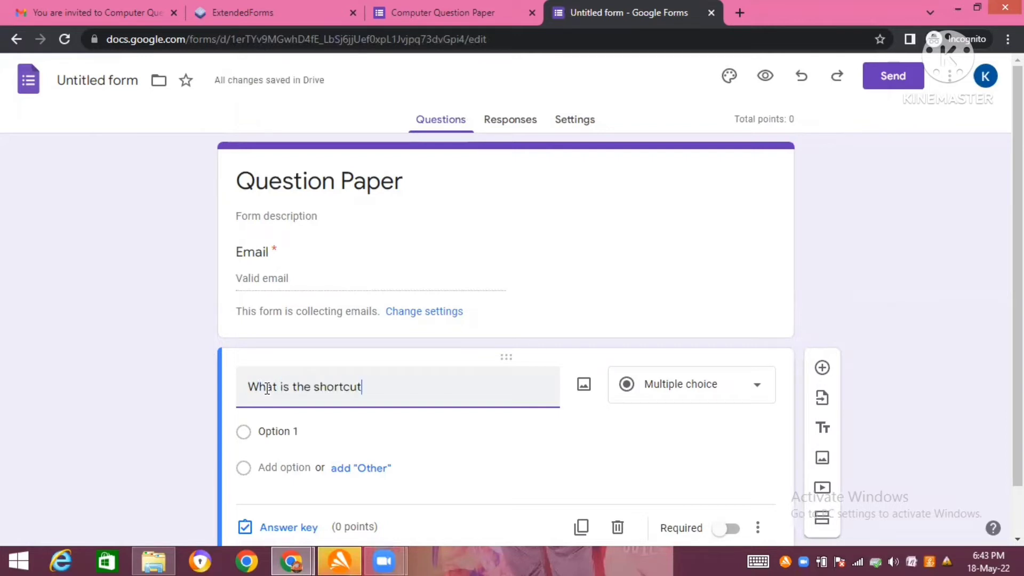
type(" key of Rename")
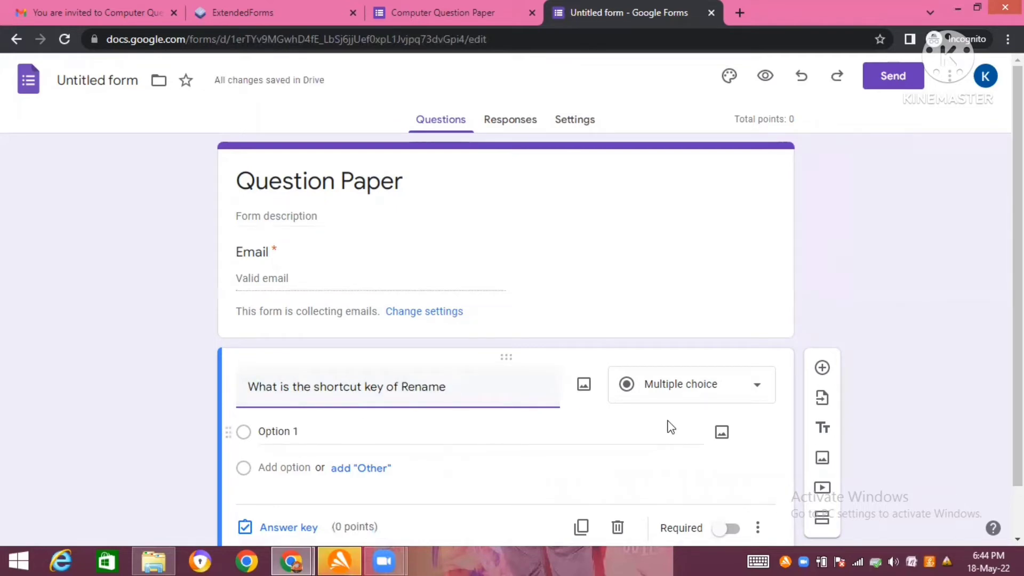
left_click(756, 391)
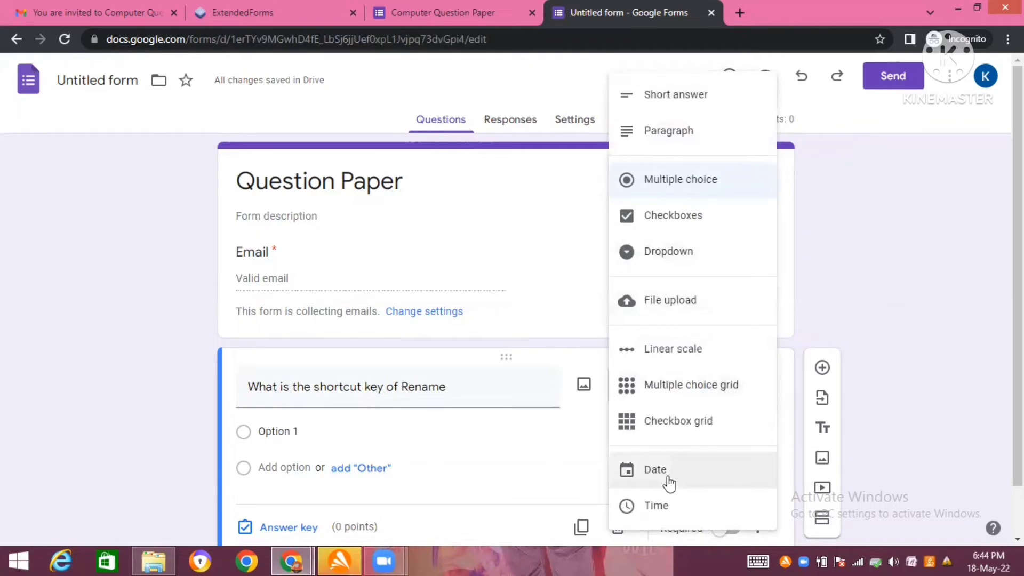
left_click(679, 184)
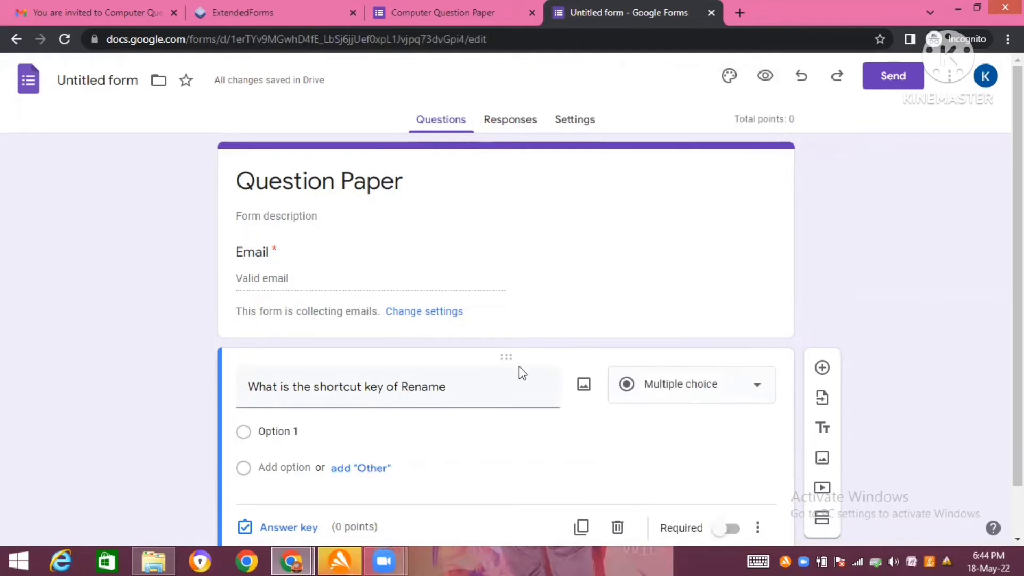
Give the Rename question four answer options: F1, F2, F3 and F4
left_click(283, 432)
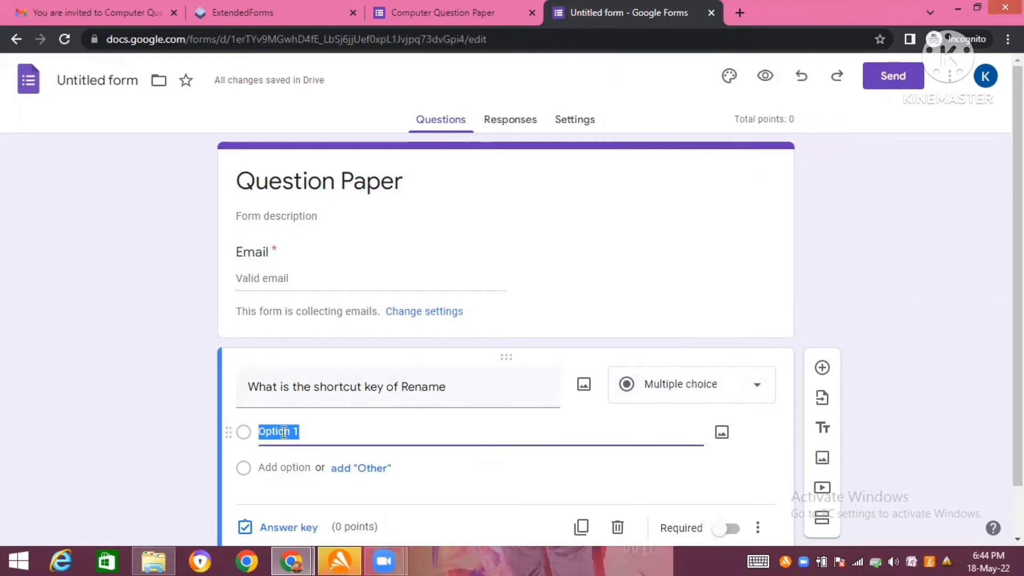
type("F1")
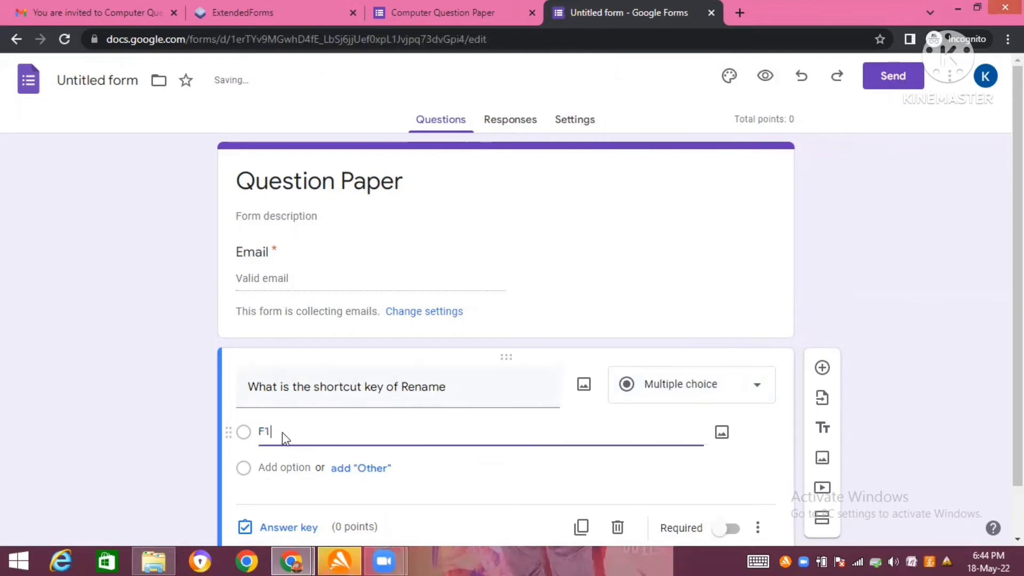
left_click(280, 473)
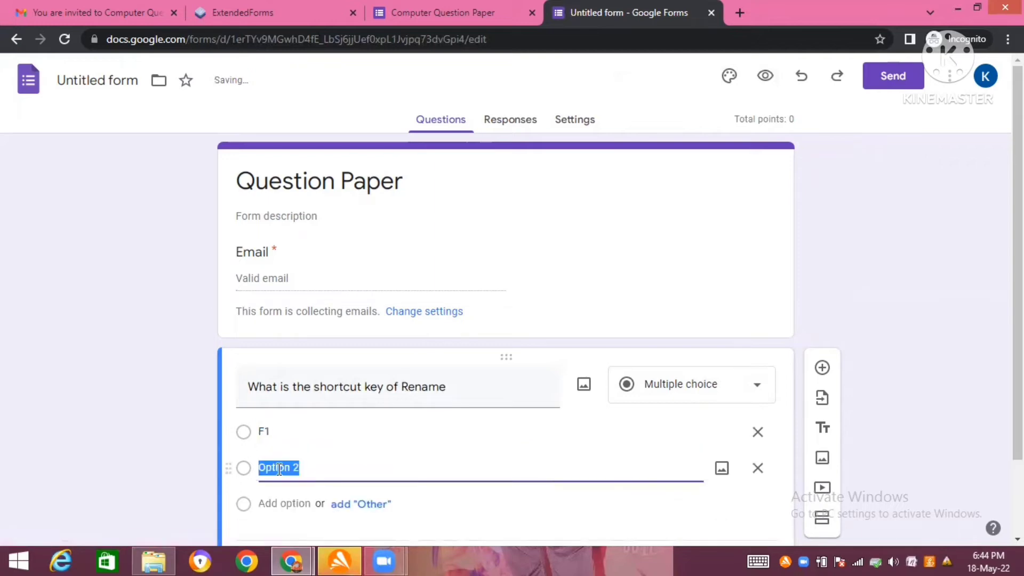
type("F2")
left_click(286, 503)
type("F")
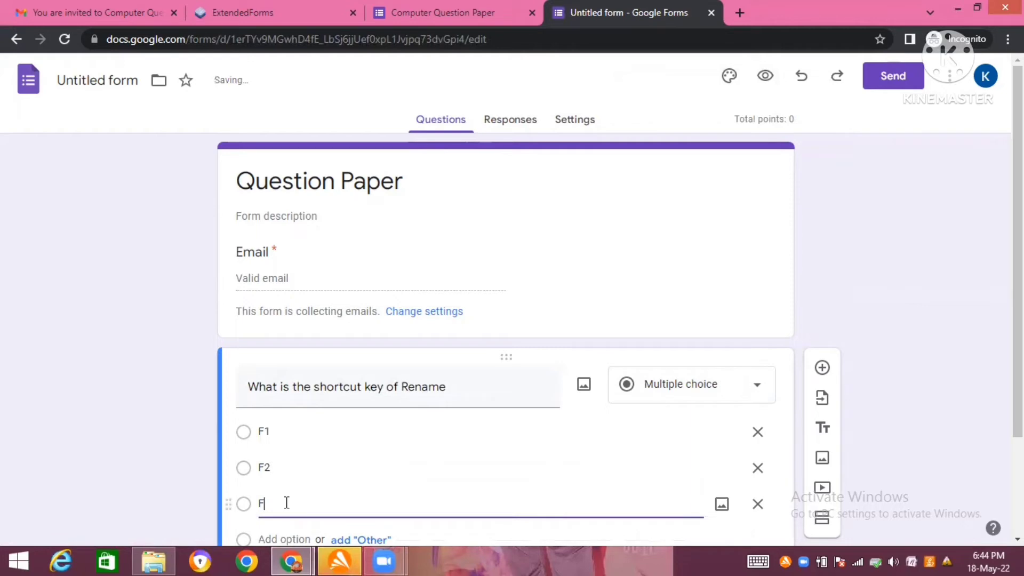
type("3")
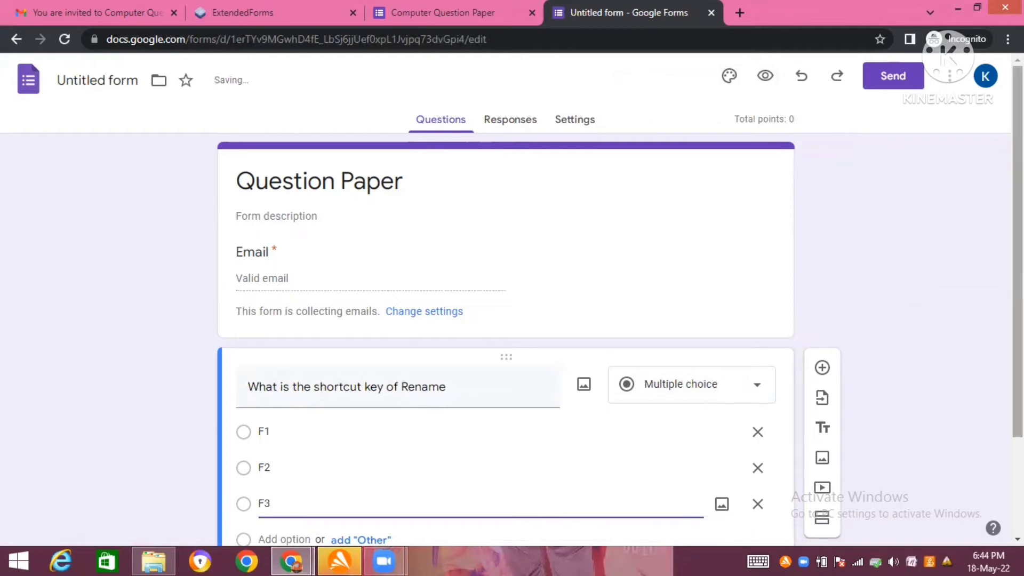
scroll(564, 423, "down", 2)
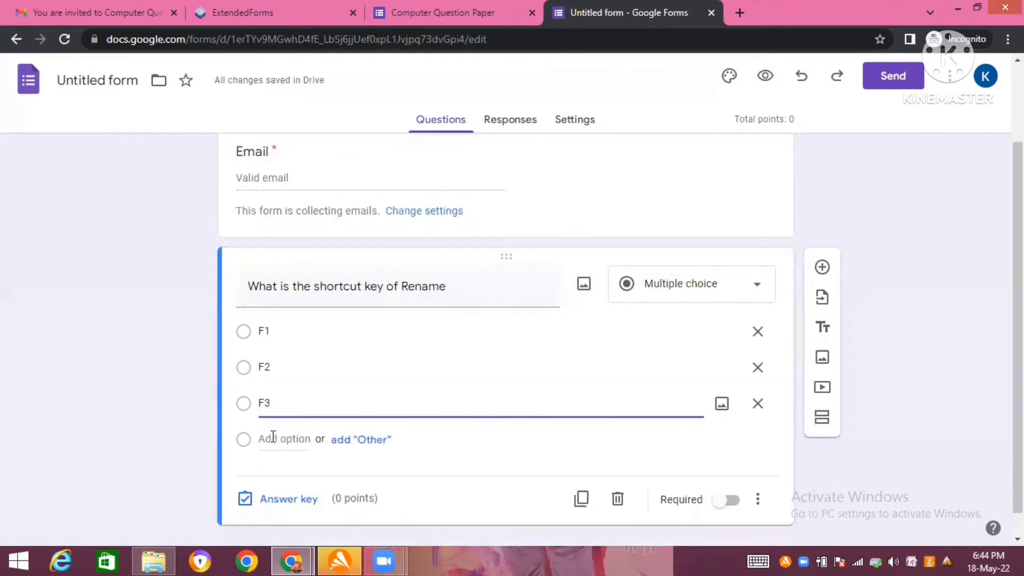
left_click(272, 437)
type("F")
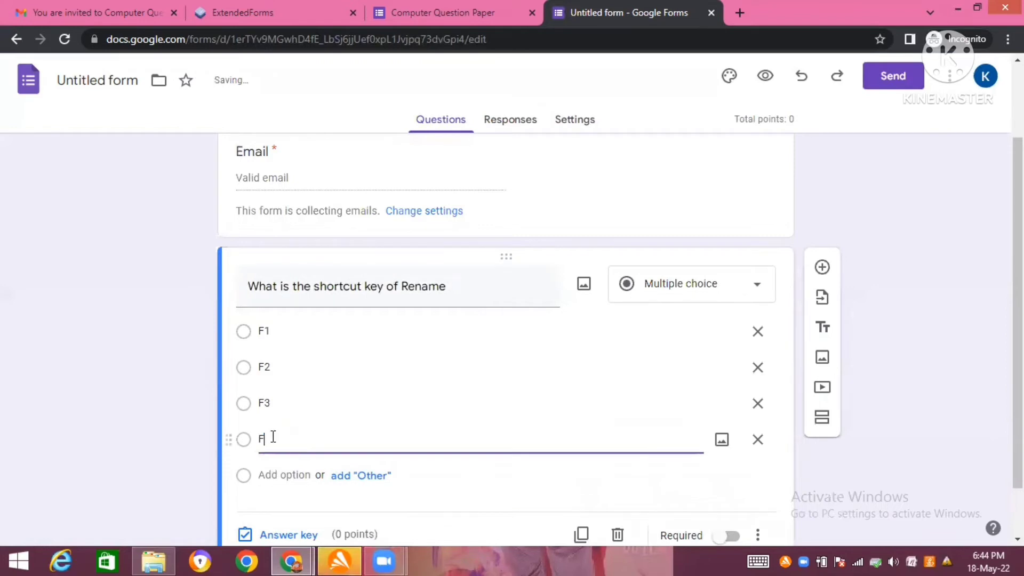
type("4")
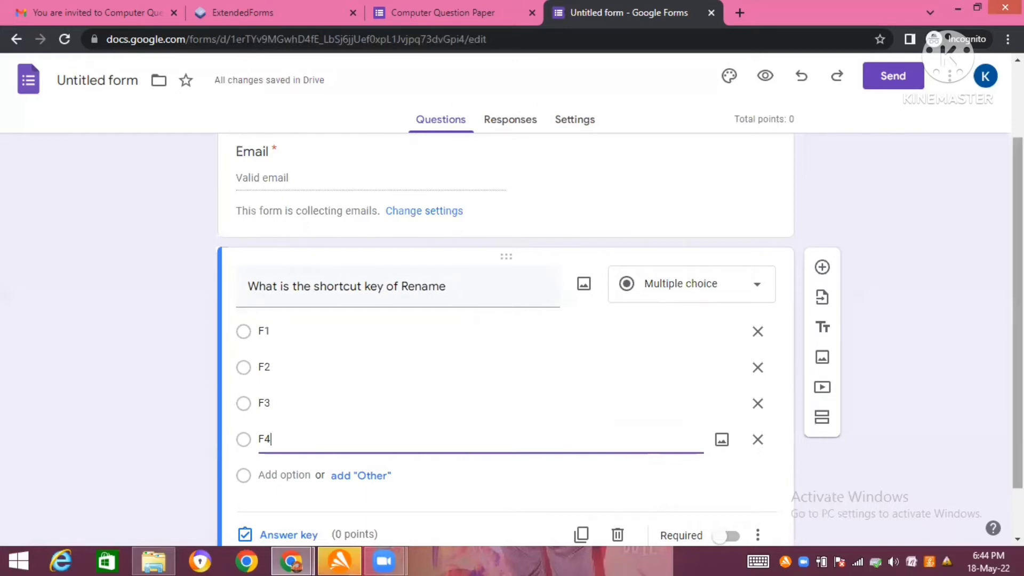
Set the Rename question's answer key to 2 points with F2 as the correct answer, and make the question required
scroll(1003, 331, "down", 1)
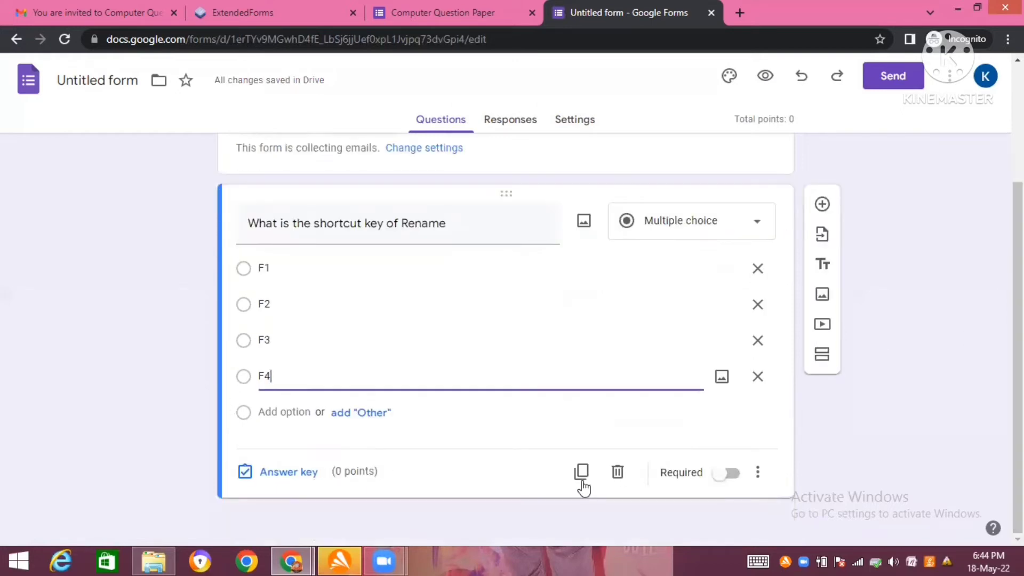
left_click(286, 476)
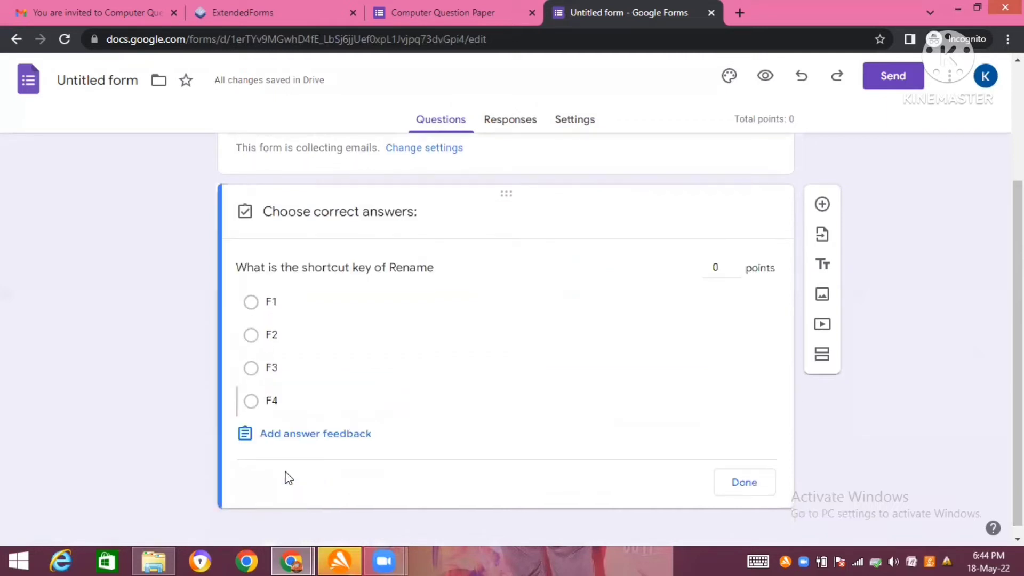
double_click(715, 267)
key("BackSpace")
type("2")
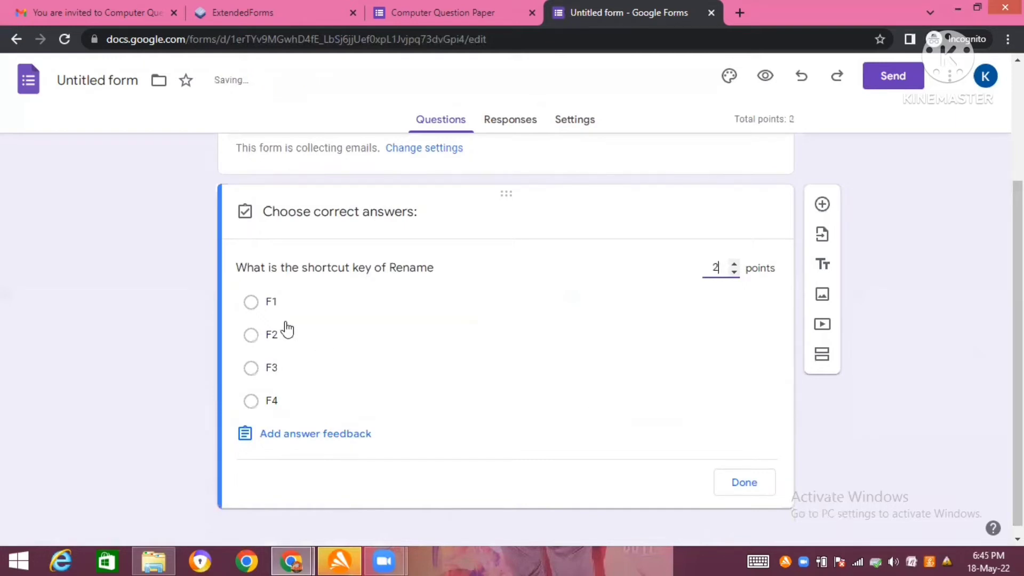
left_click(251, 335)
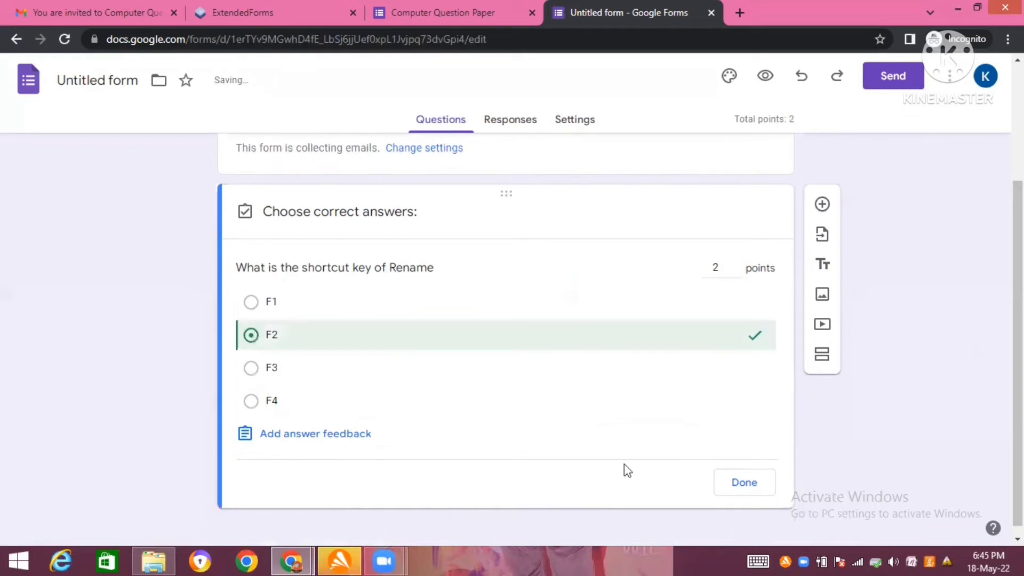
left_click(744, 486)
left_click(743, 484)
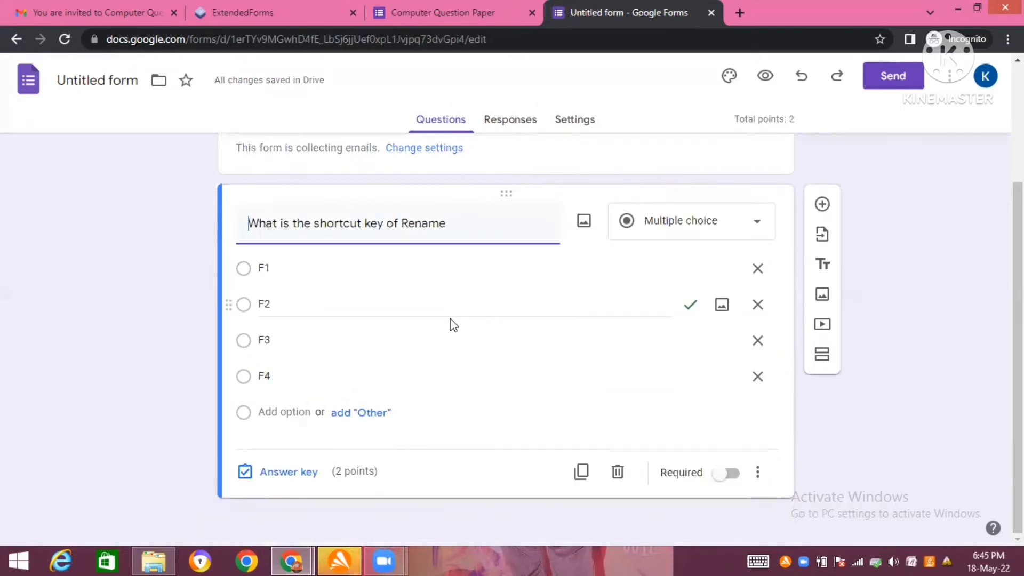
left_click(731, 474)
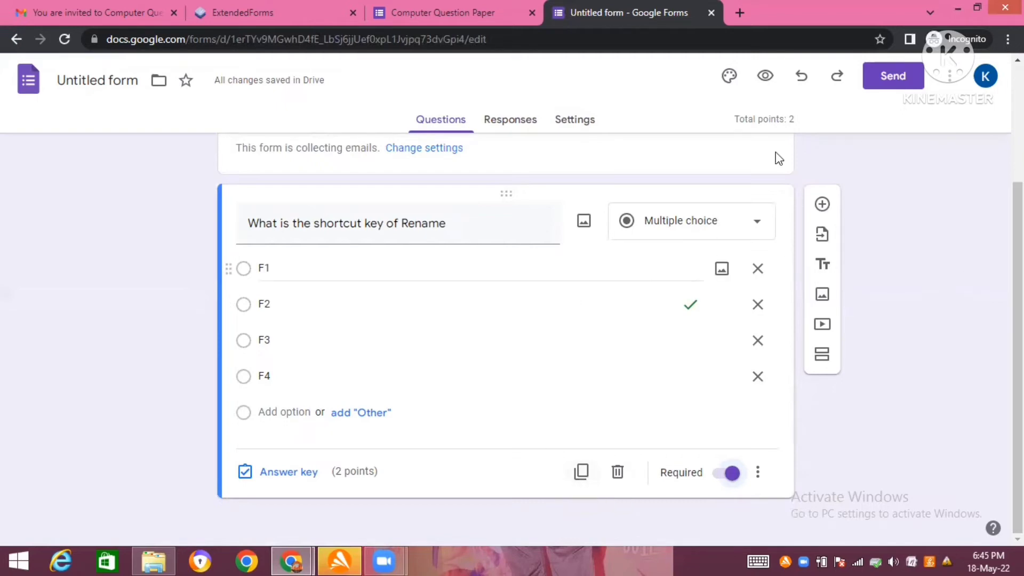
Add a second question, "What is the shortcut key of spelling check", and set its type to Short answer
left_click(823, 205)
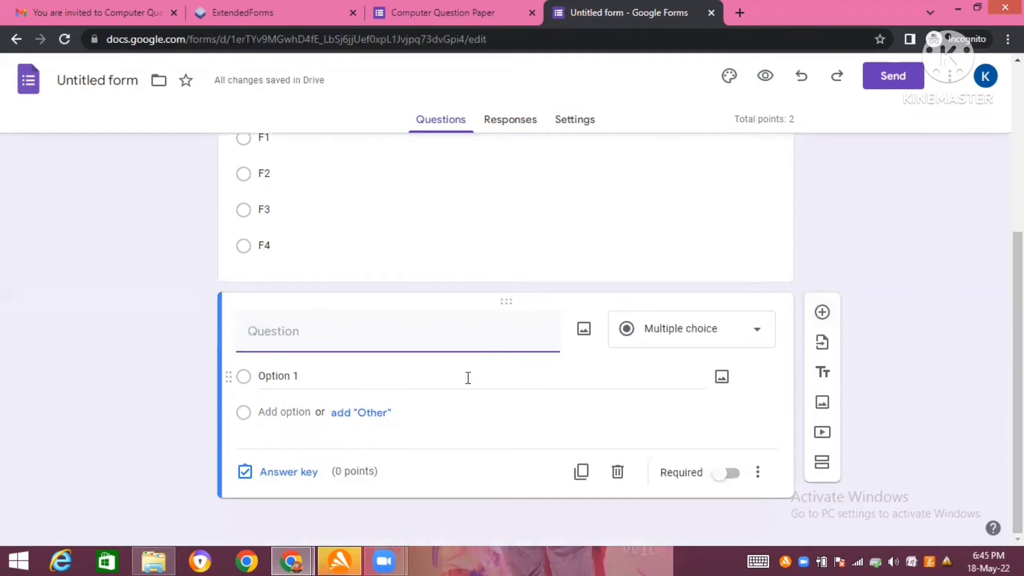
type("What is the")
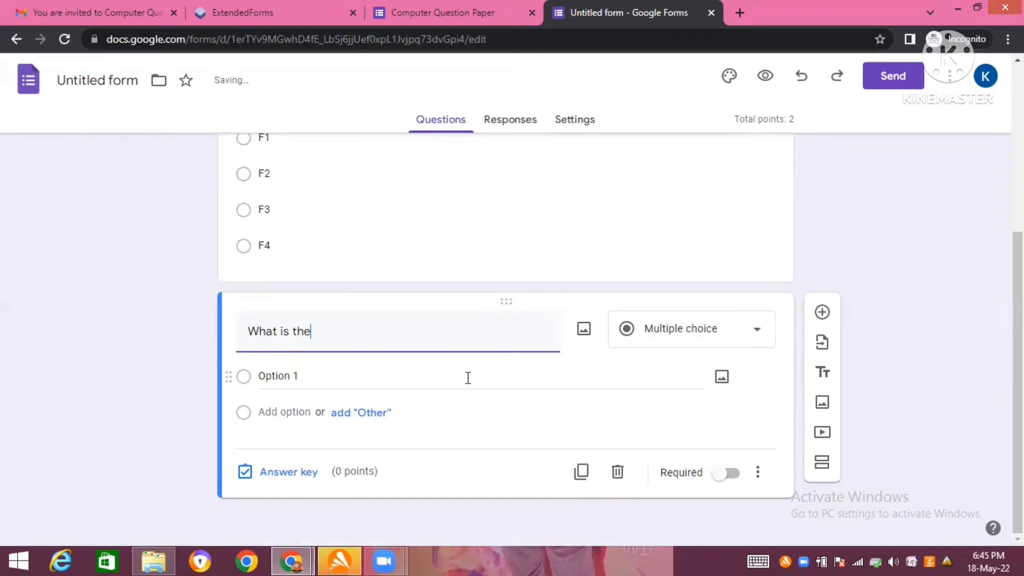
type(" shortcut key of spelling")
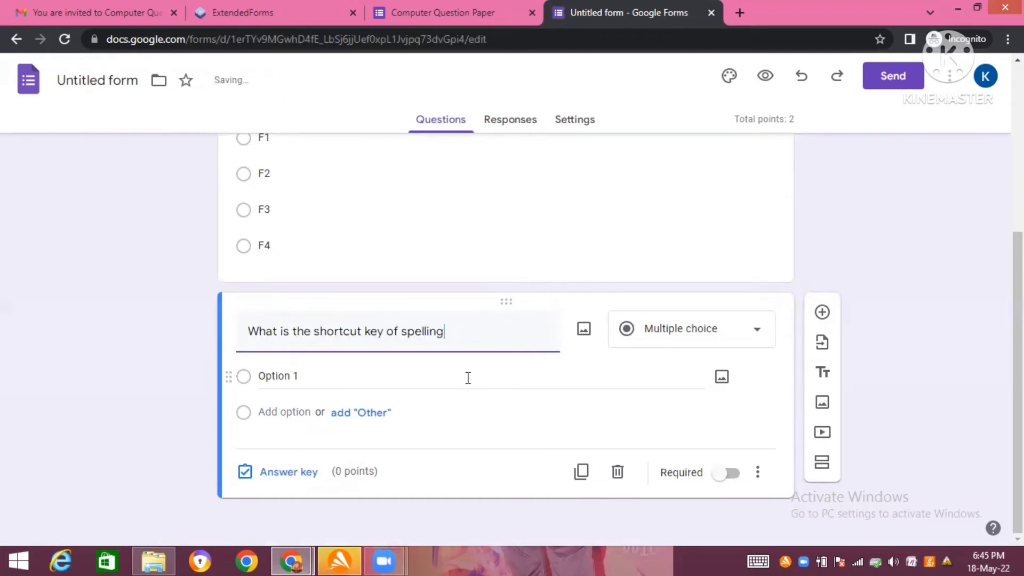
type(" check")
left_click(757, 336)
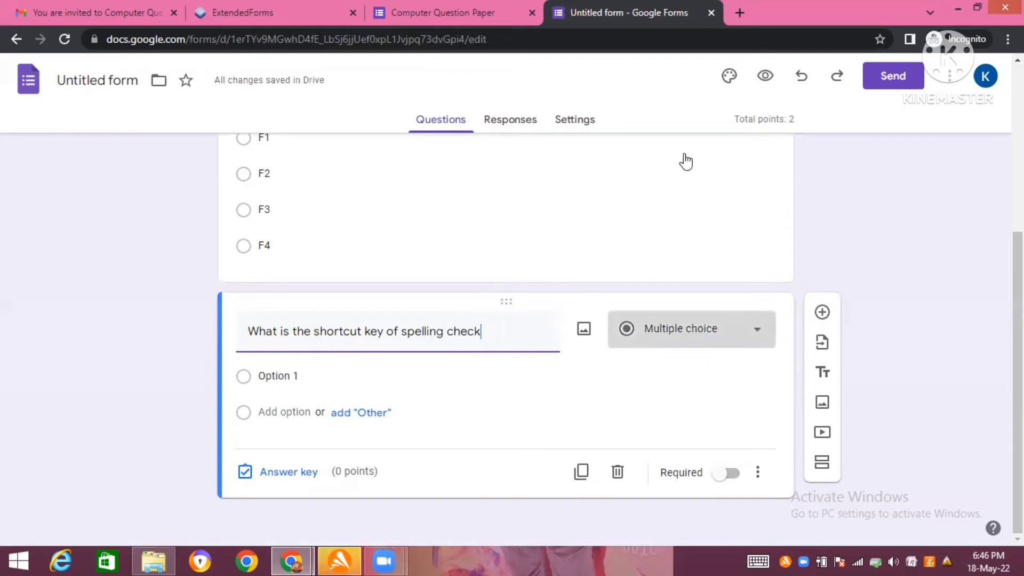
left_click(681, 101)
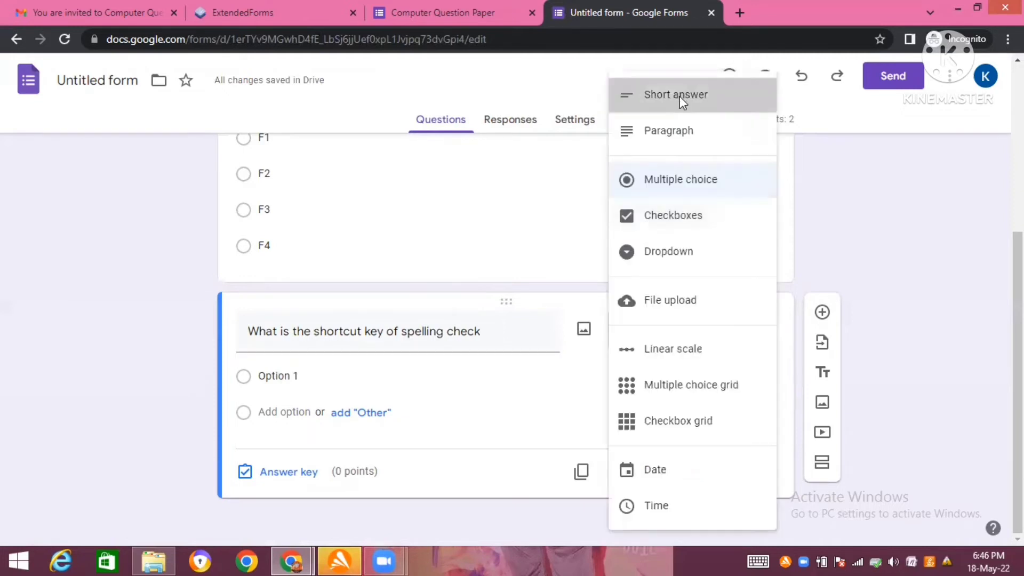
Set the spelling check question's answer key to 2 points with F7 as the correct answer, and make the question required
left_click(287, 473)
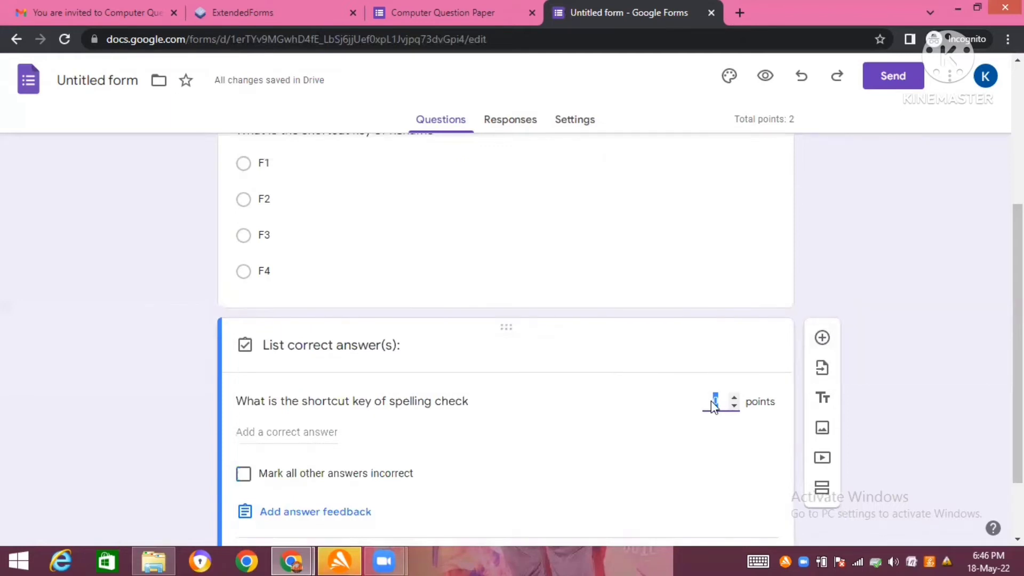
type("2")
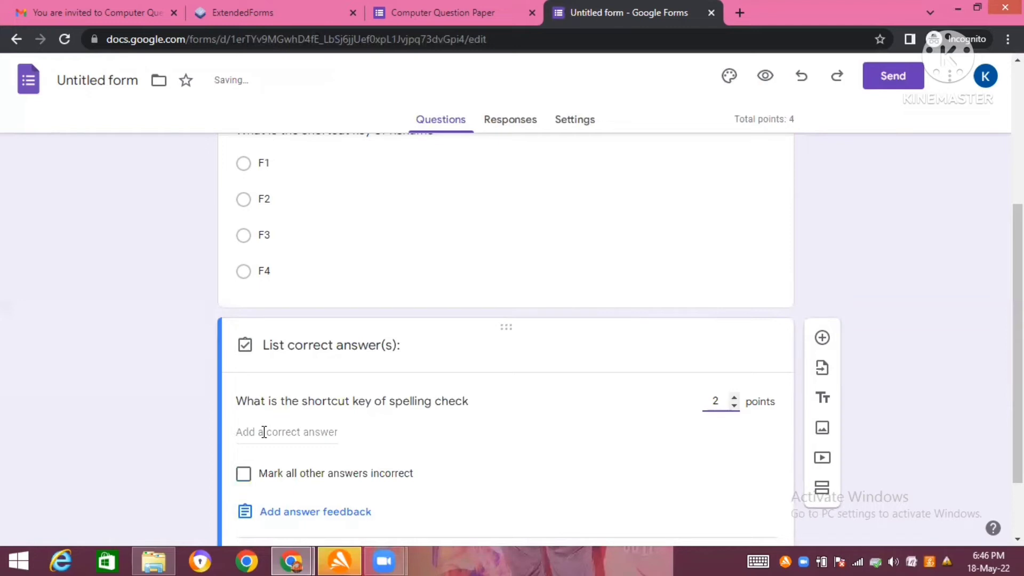
left_click(264, 432)
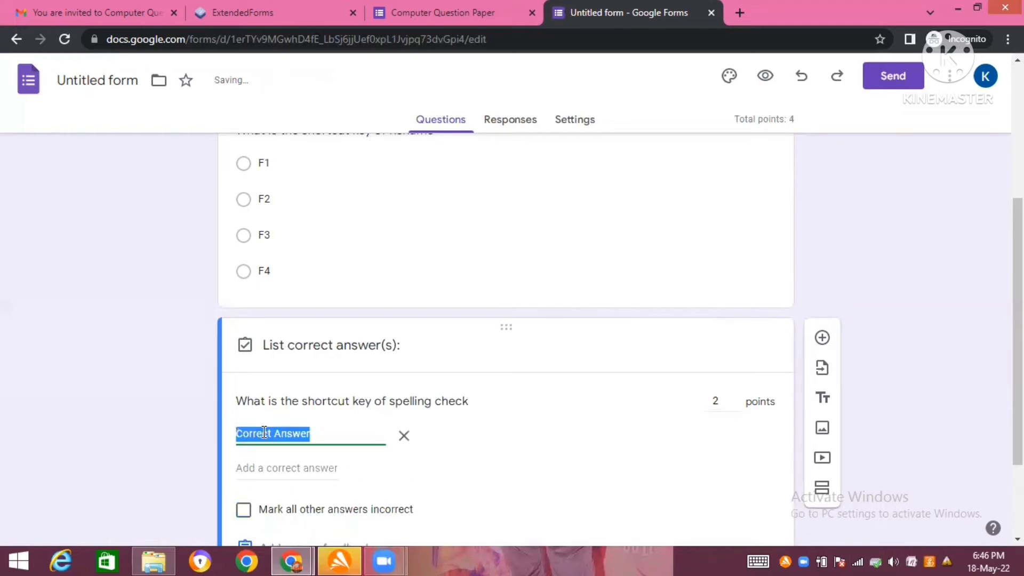
type("F")
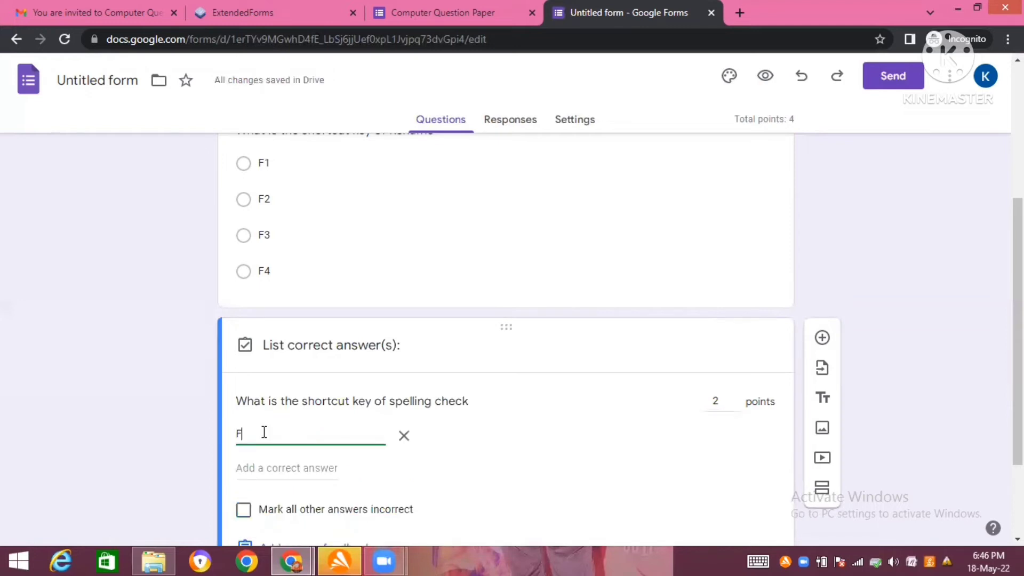
type("7")
scroll(699, 487, "down", 2)
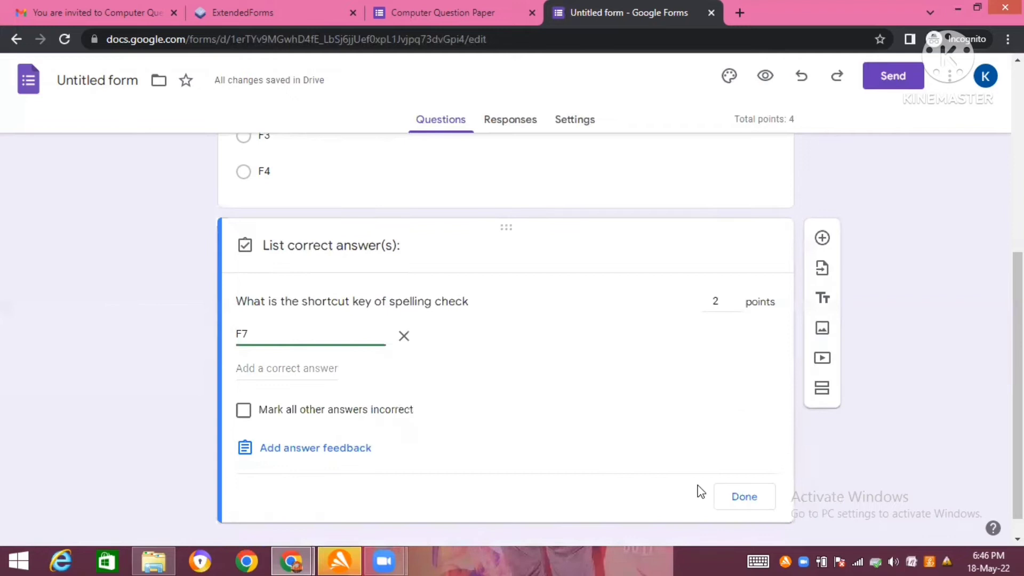
left_click(752, 502)
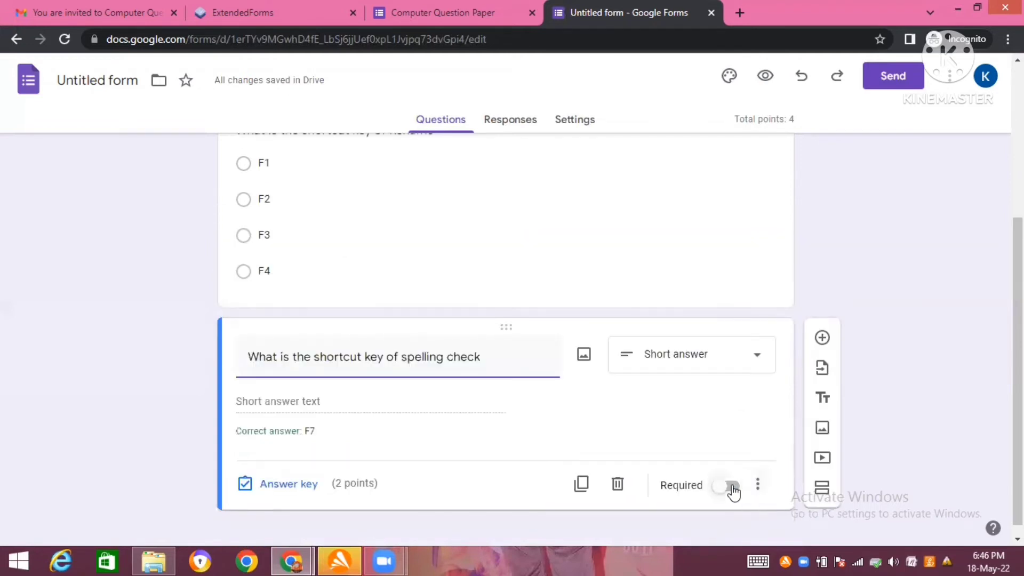
left_click(730, 486)
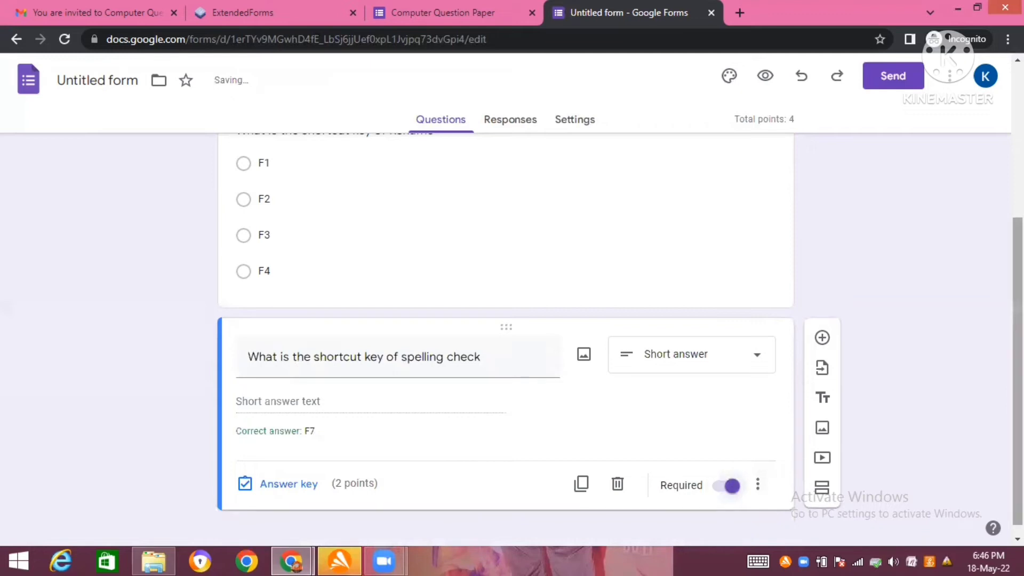
Add a new section after the spelling check question and insert a blank question in it
scroll(505, 339, "down", 1)
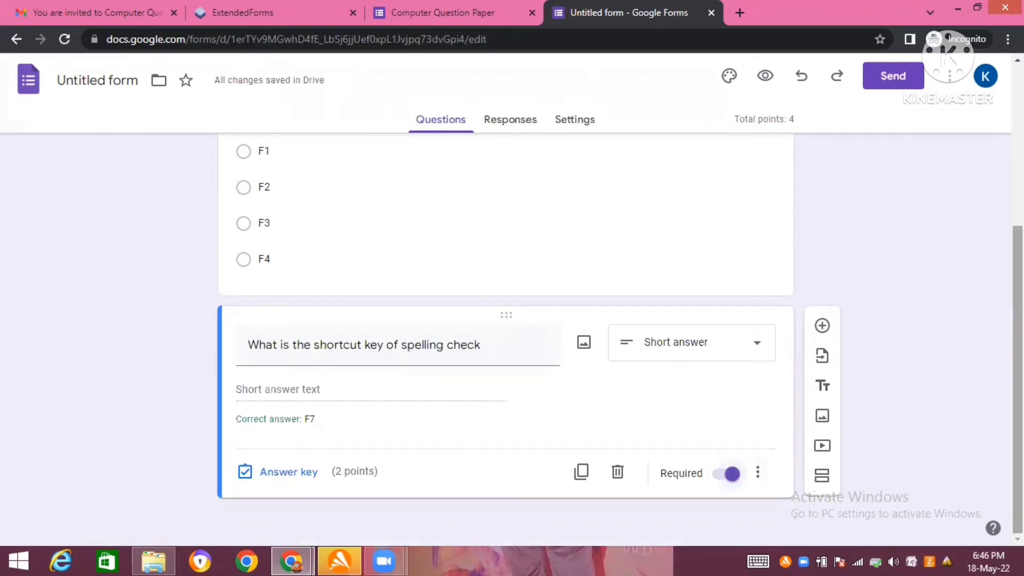
left_click(822, 481)
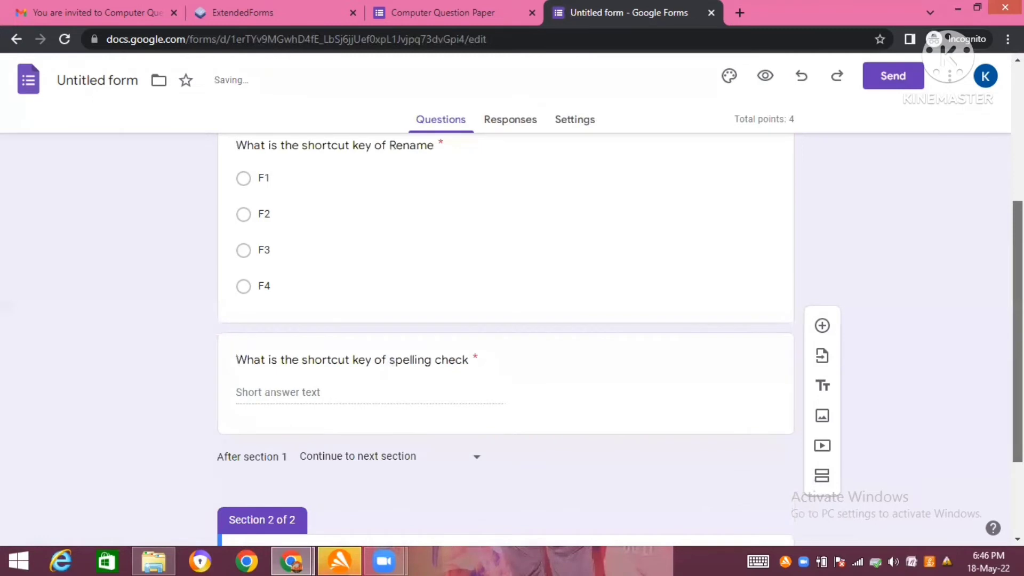
scroll(506, 320, "down", 2)
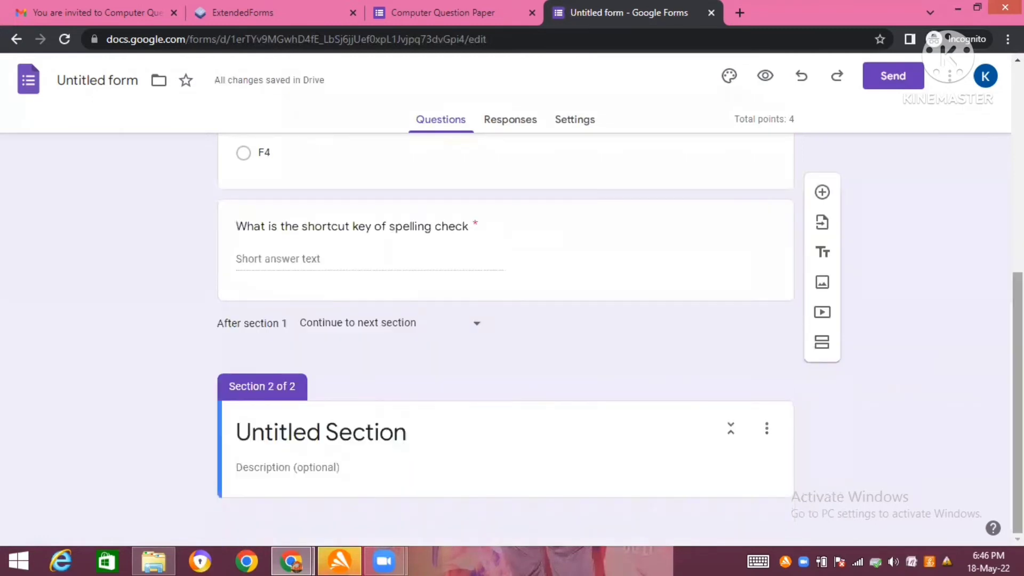
left_click(238, 467)
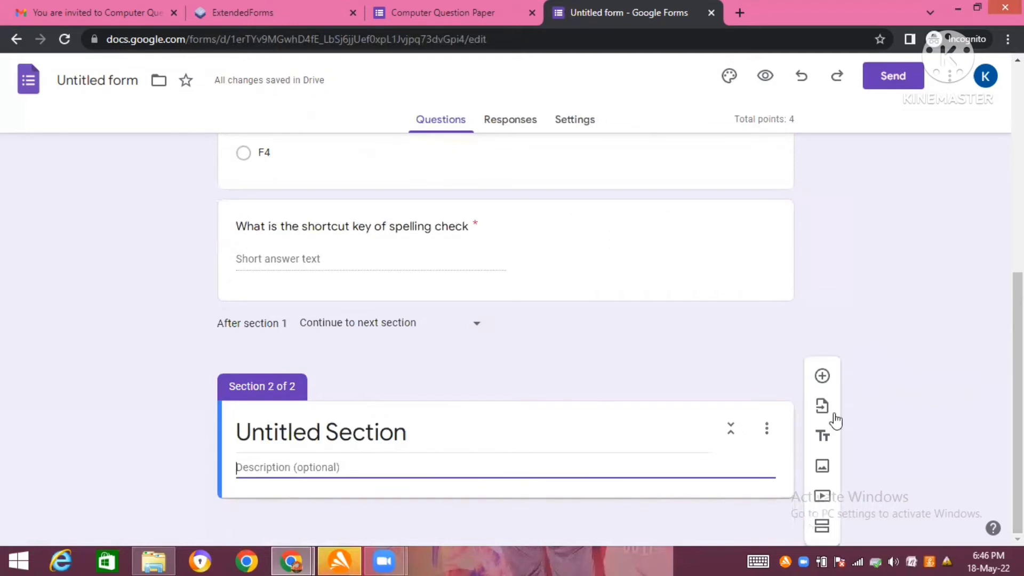
left_click(823, 377)
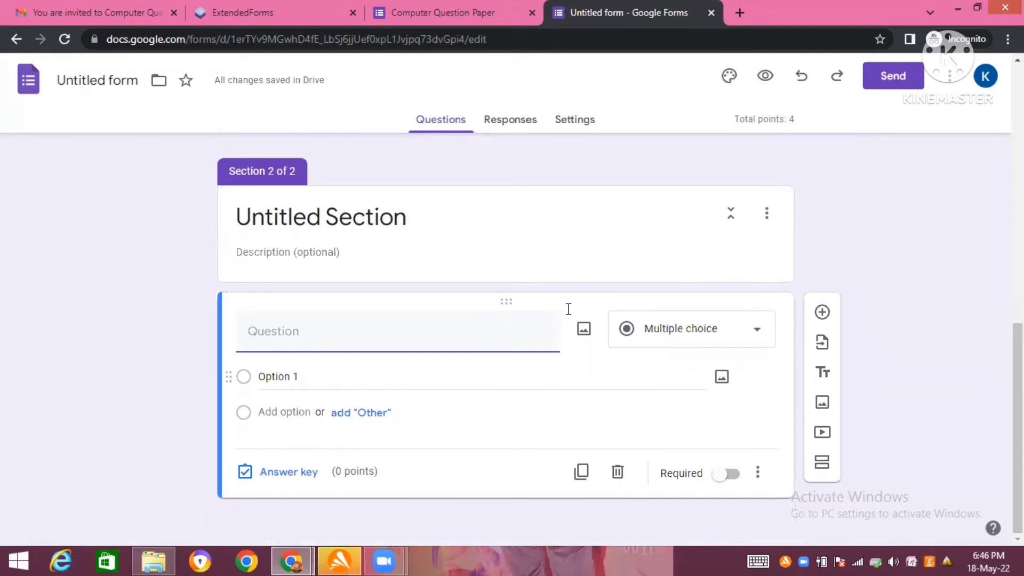
Start inserting an image into the new section's question and search Google Images for "images of flowers"
left_click(584, 333)
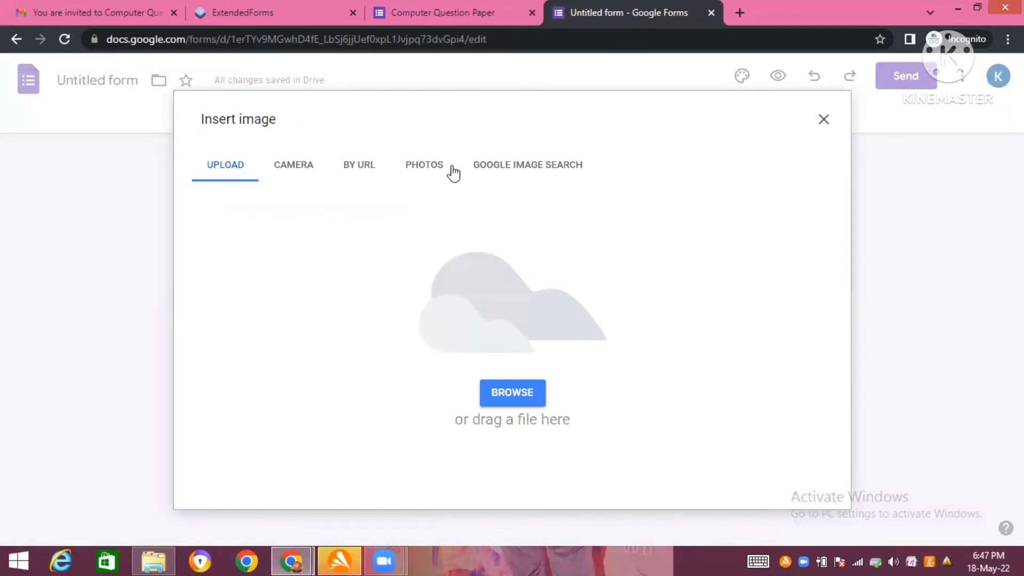
left_click(507, 169)
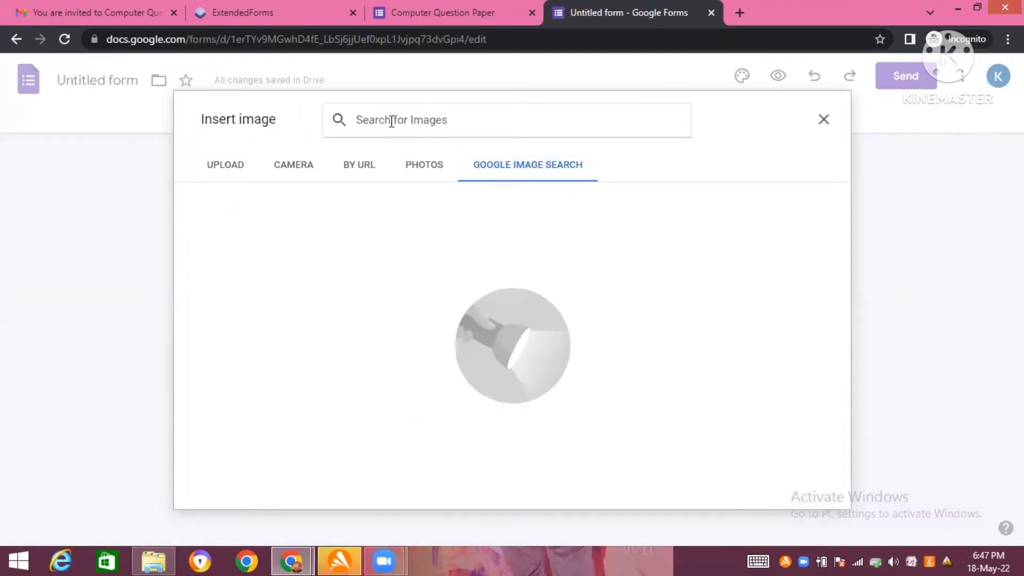
type("F")
key("BackSpace")
type("images of")
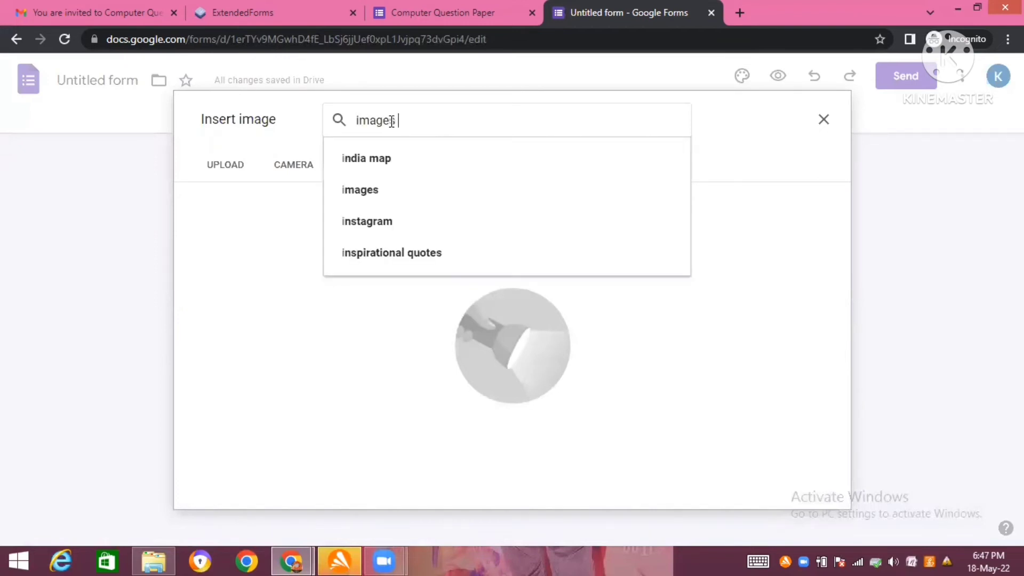
left_click(480, 219)
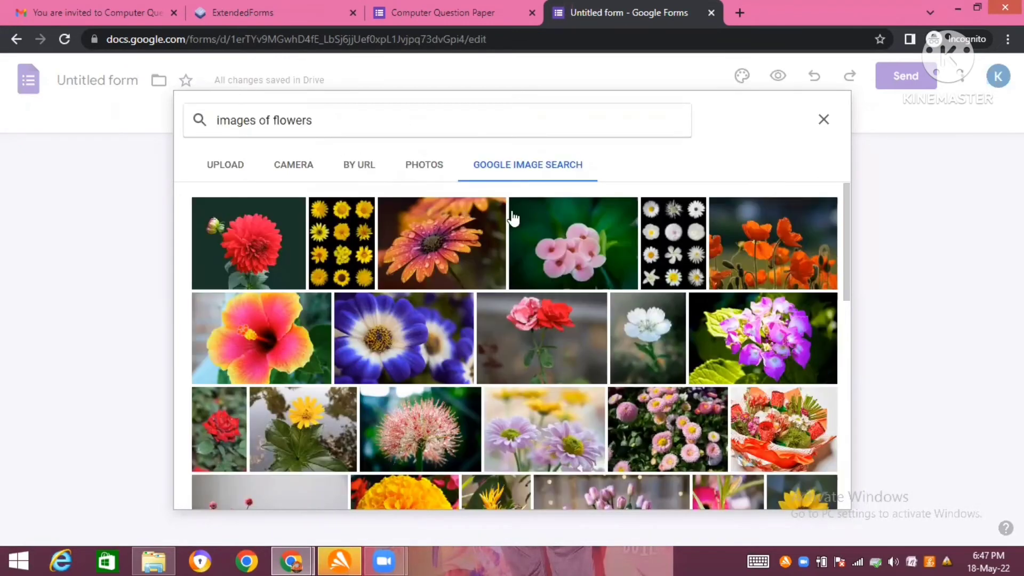
Insert the photo of the pink and red roses into the question and shrink it to about half its width
left_click(540, 329)
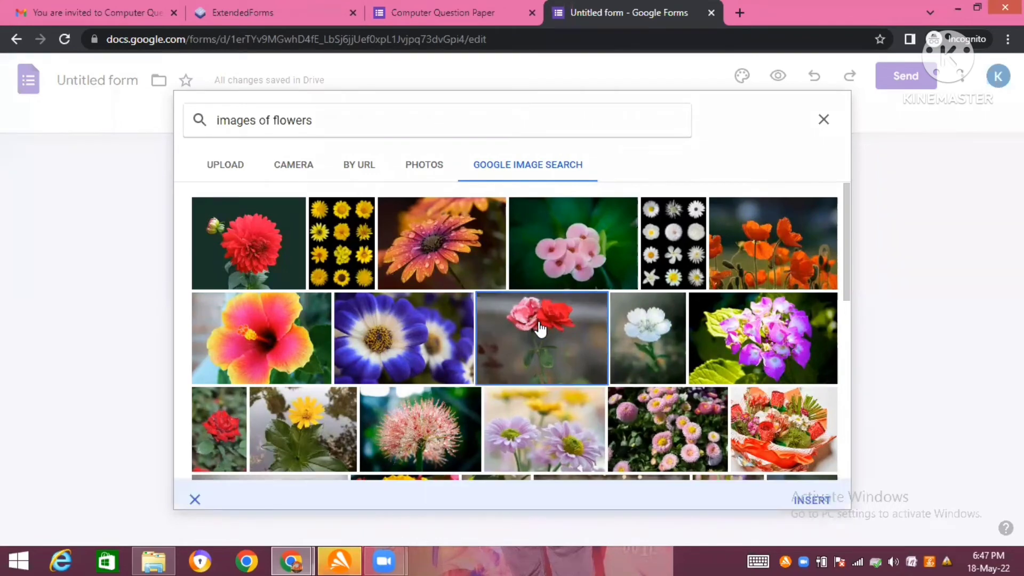
left_click(812, 492)
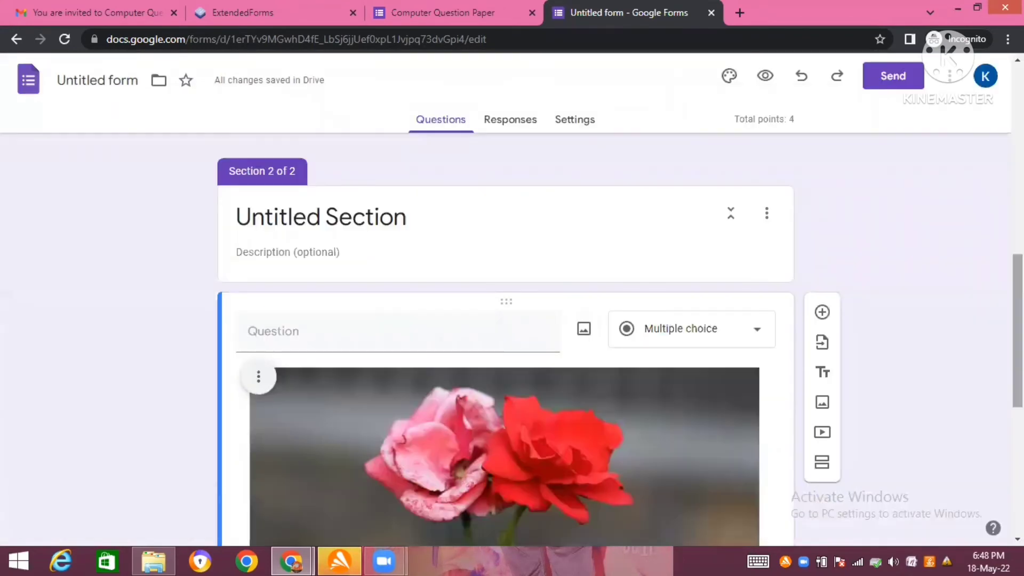
scroll(725, 363, "down", 3)
left_click(725, 363)
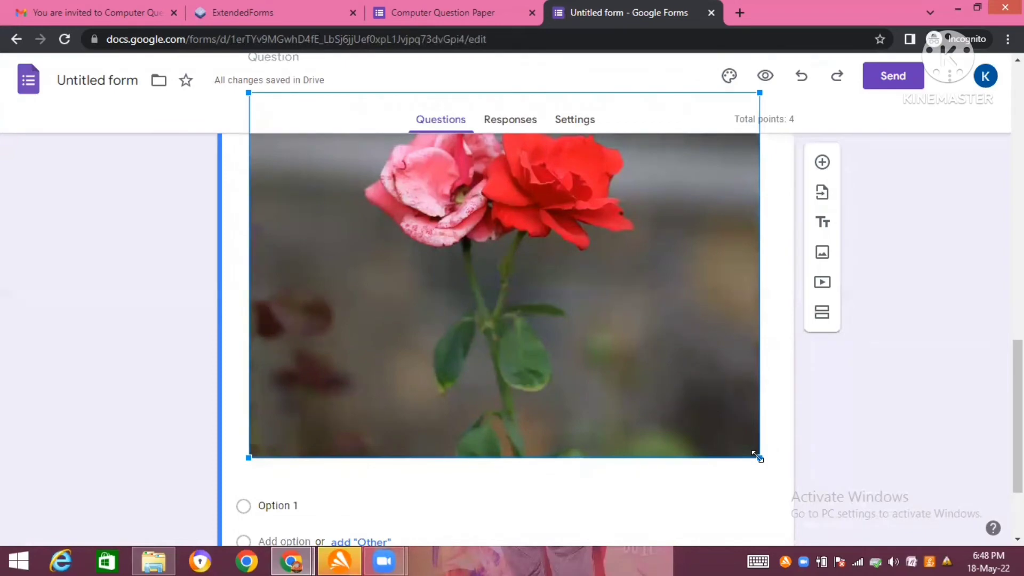
left_click_drag(756, 455, 606, 284)
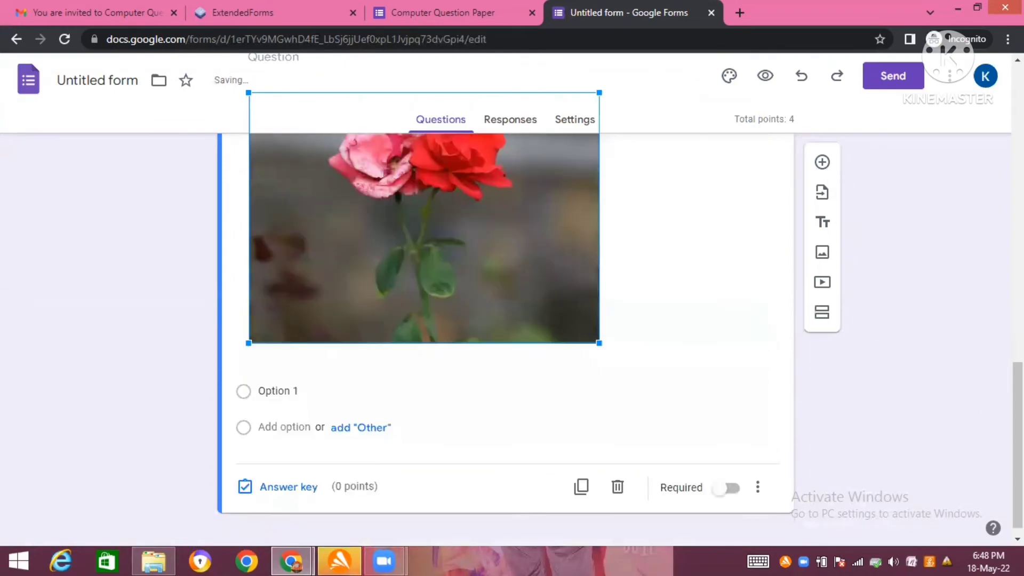
scroll(583, 498, "up", 3)
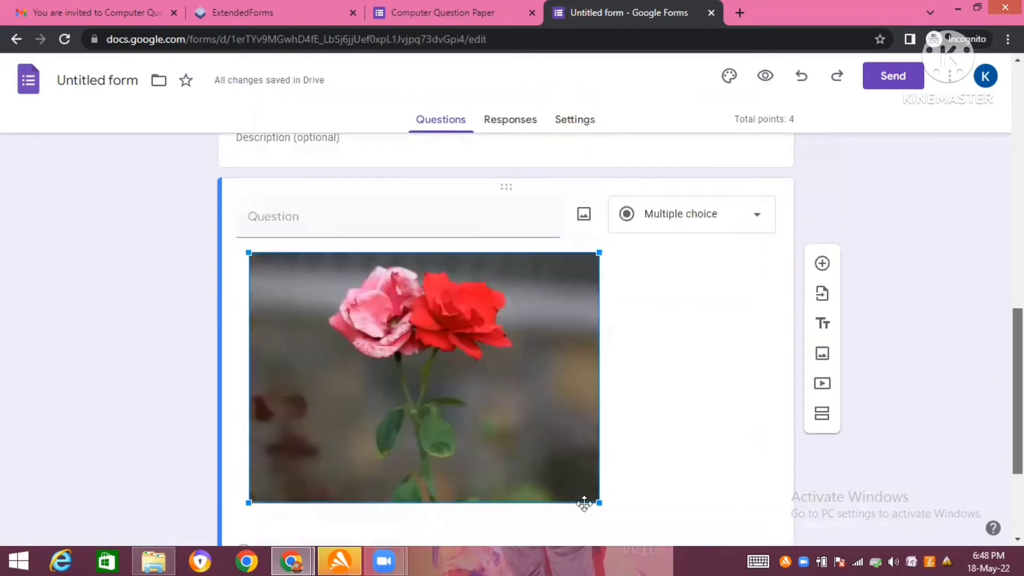
left_click_drag(598, 501, 494, 379)
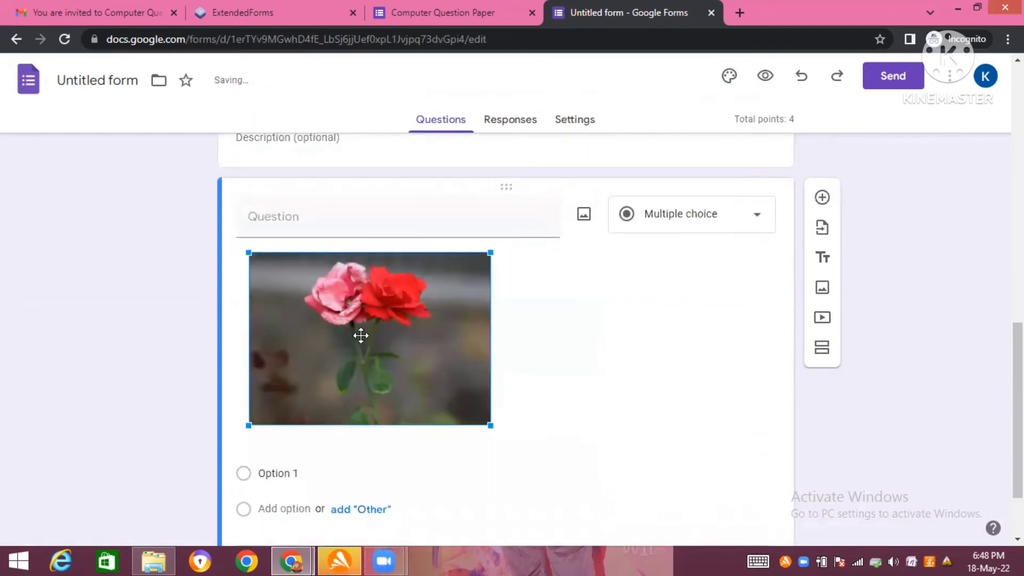
left_click(550, 348)
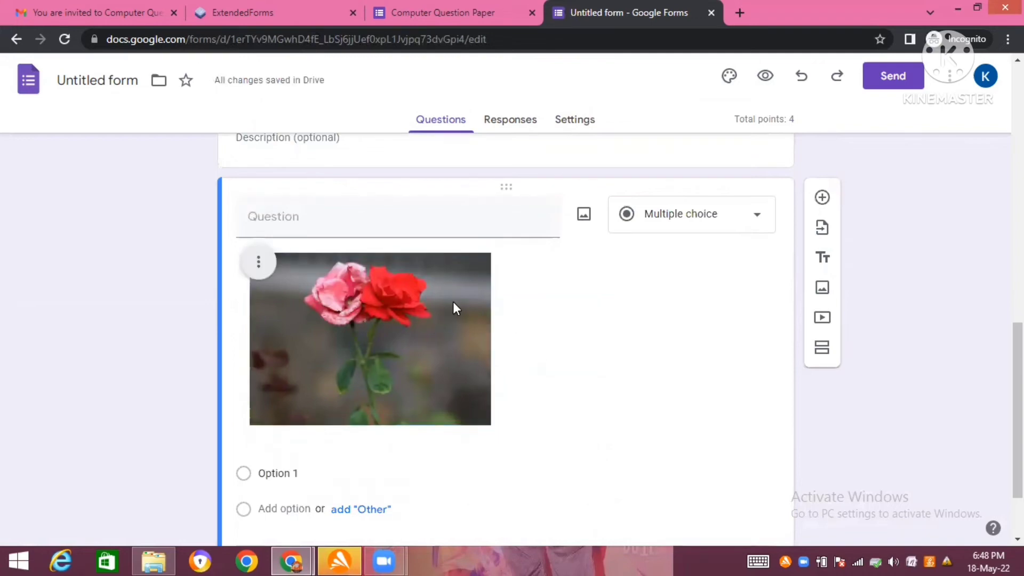
Center-align the rose image and enter "What is the name of this flower" as the question text
left_click(258, 262)
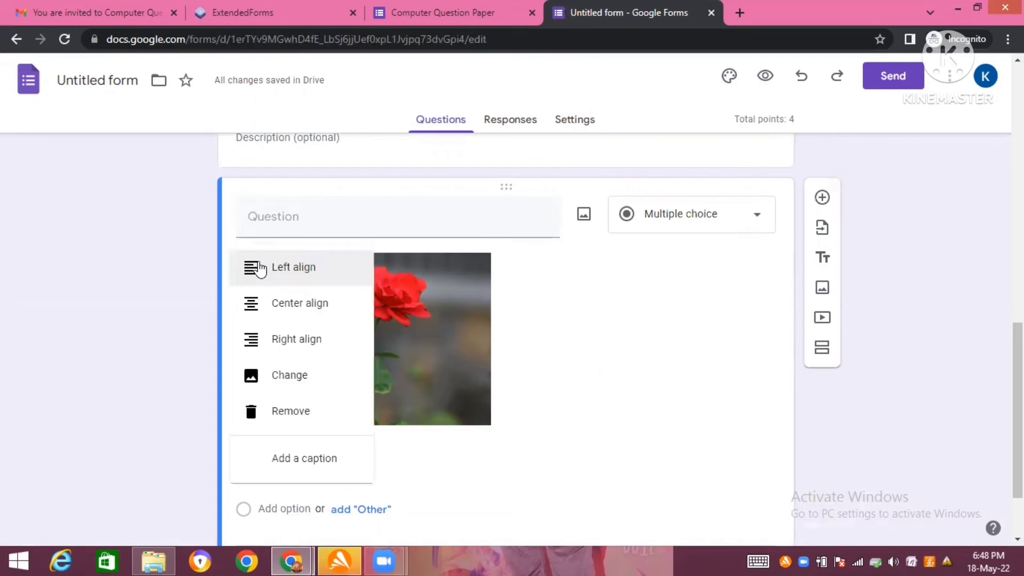
left_click(308, 304)
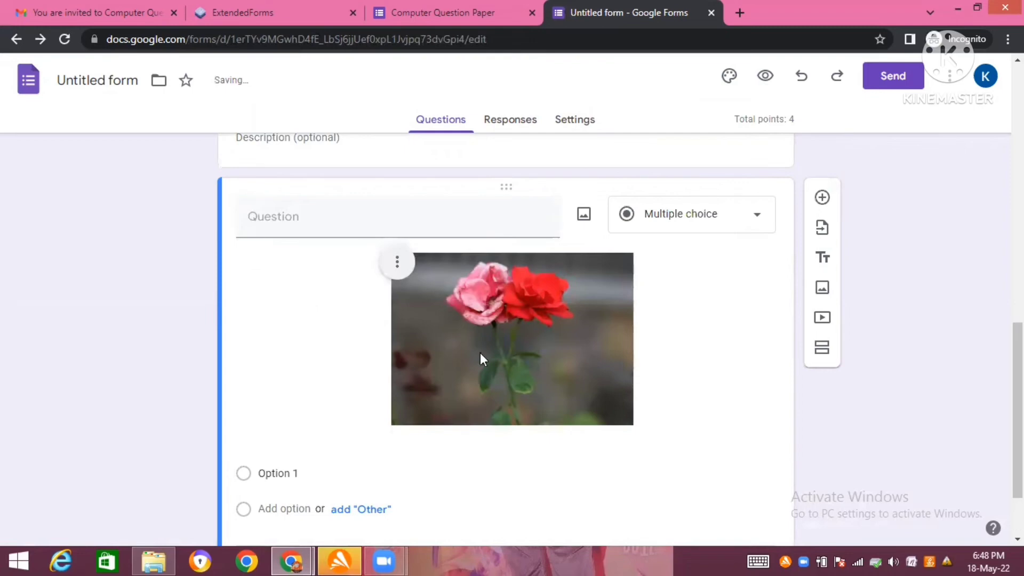
left_click(277, 221)
type("Wha")
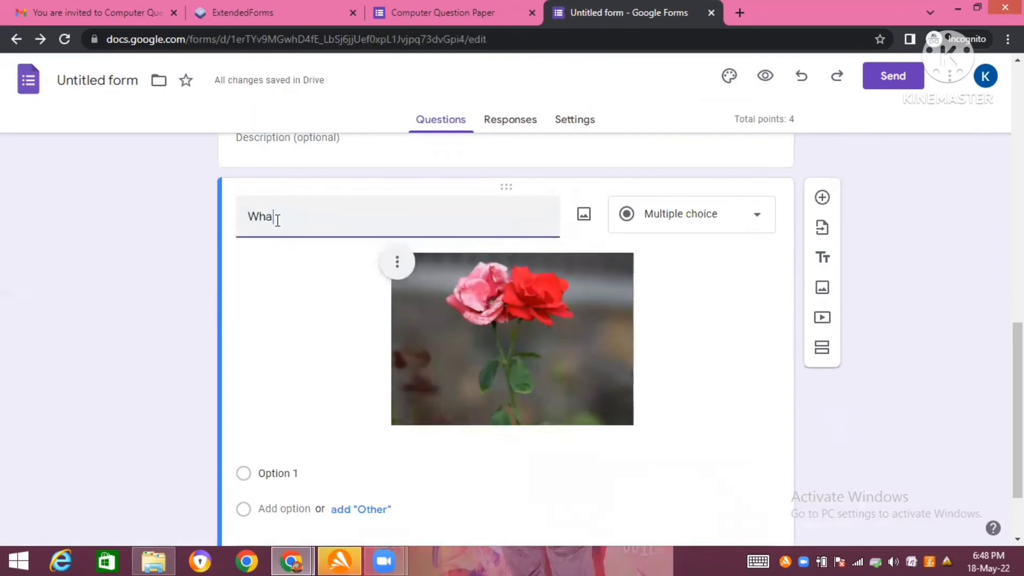
type("t is ")
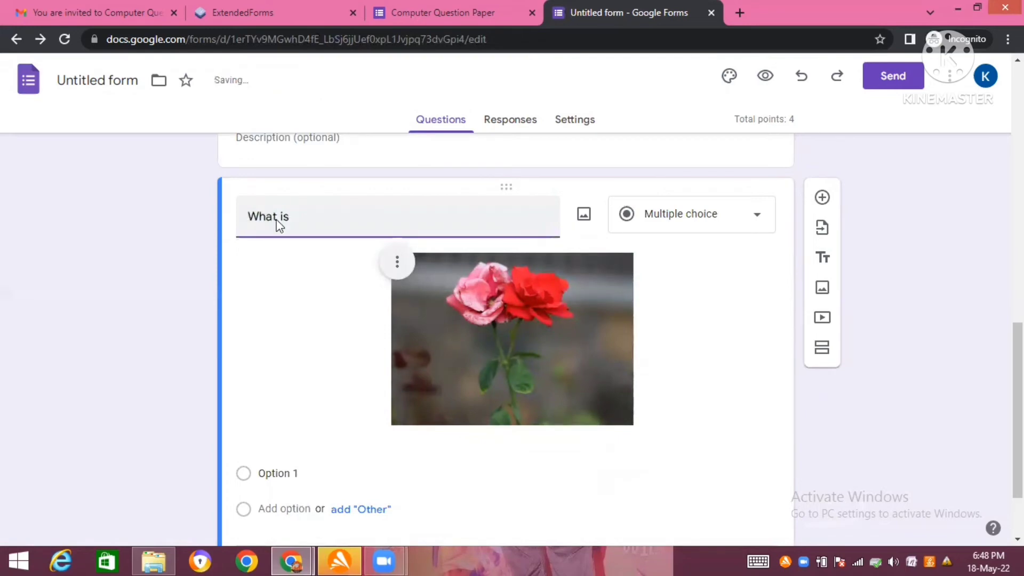
type("the name of this flower")
Enter Rose, Sunflower, Lotus and None as the flower question's answer options
left_click(275, 474)
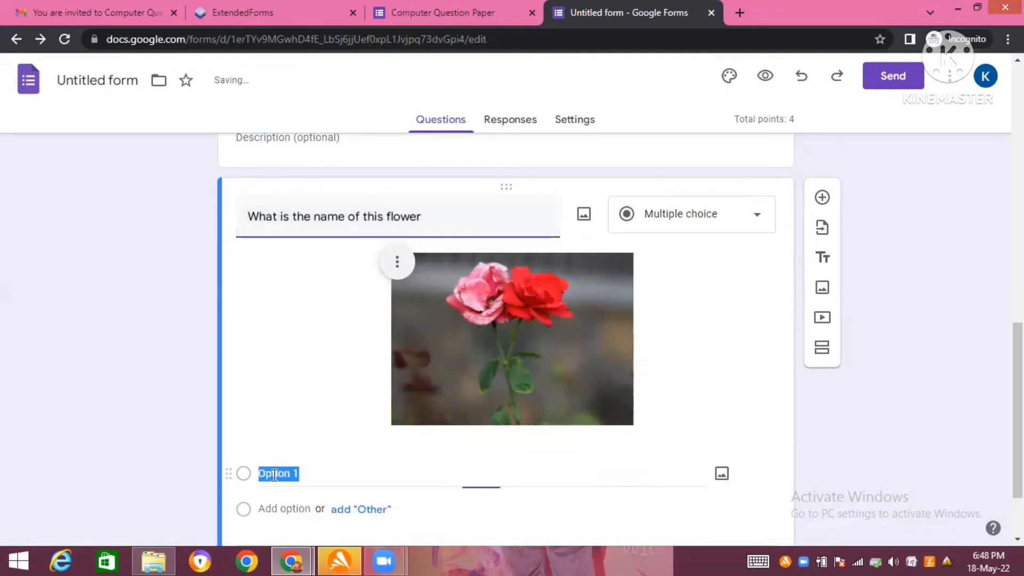
type("Rose")
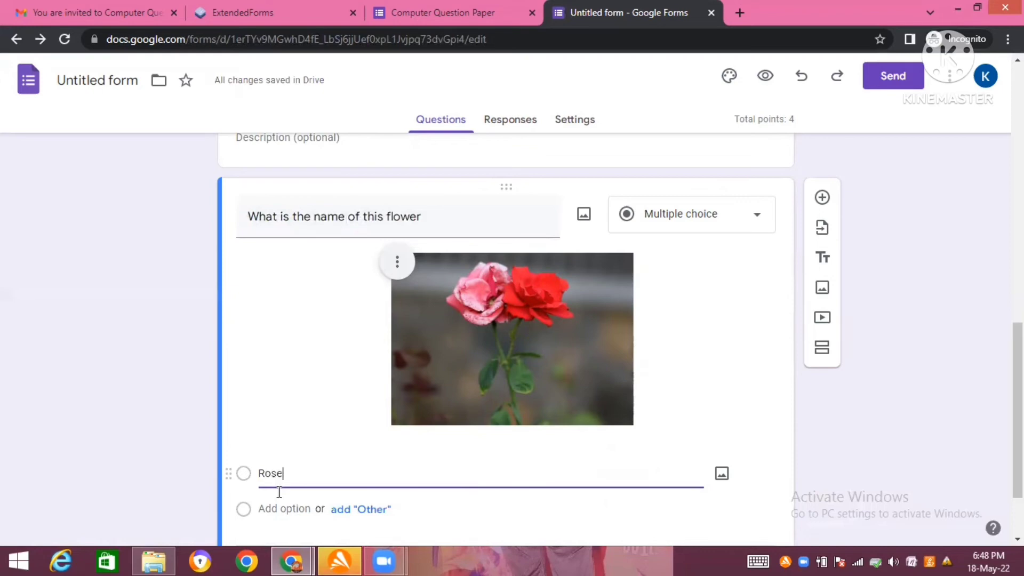
left_click(282, 509)
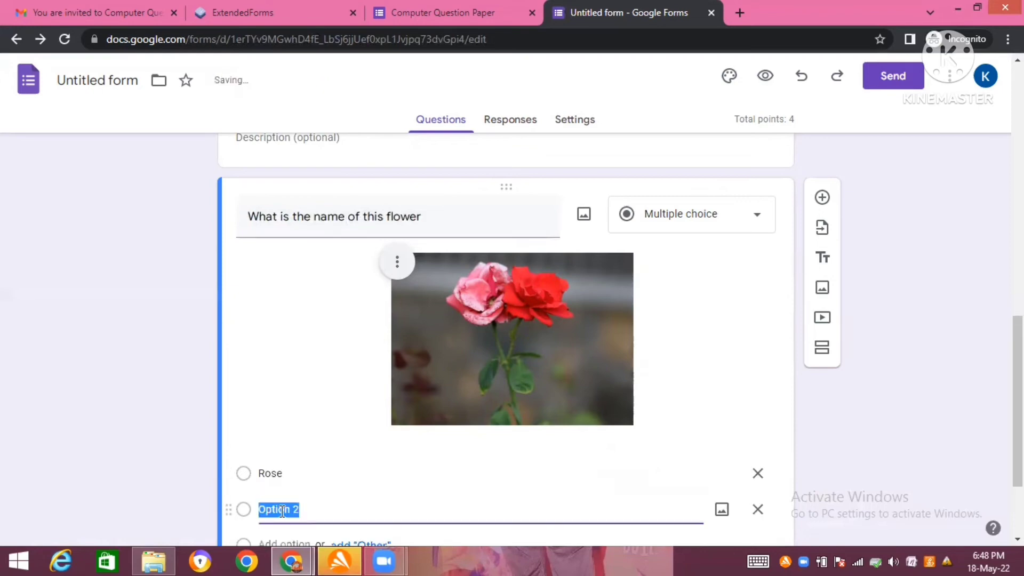
type("Sunflow")
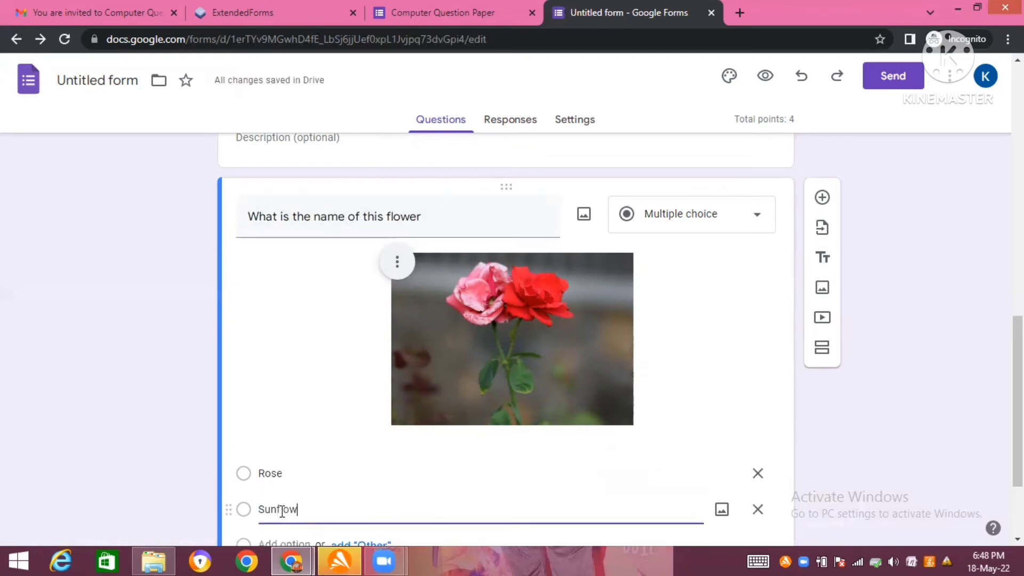
type("er")
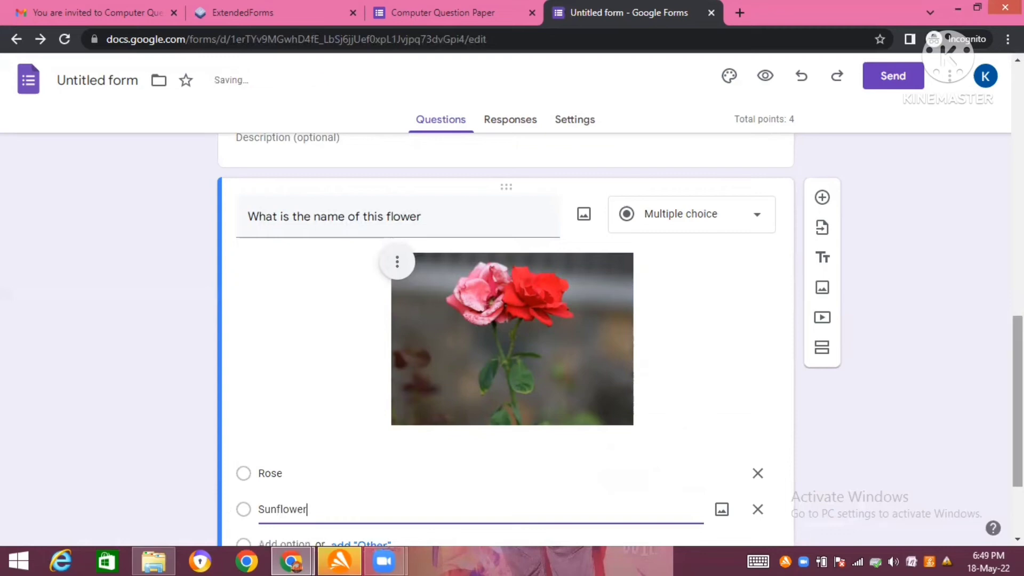
scroll(543, 484, "down", 2)
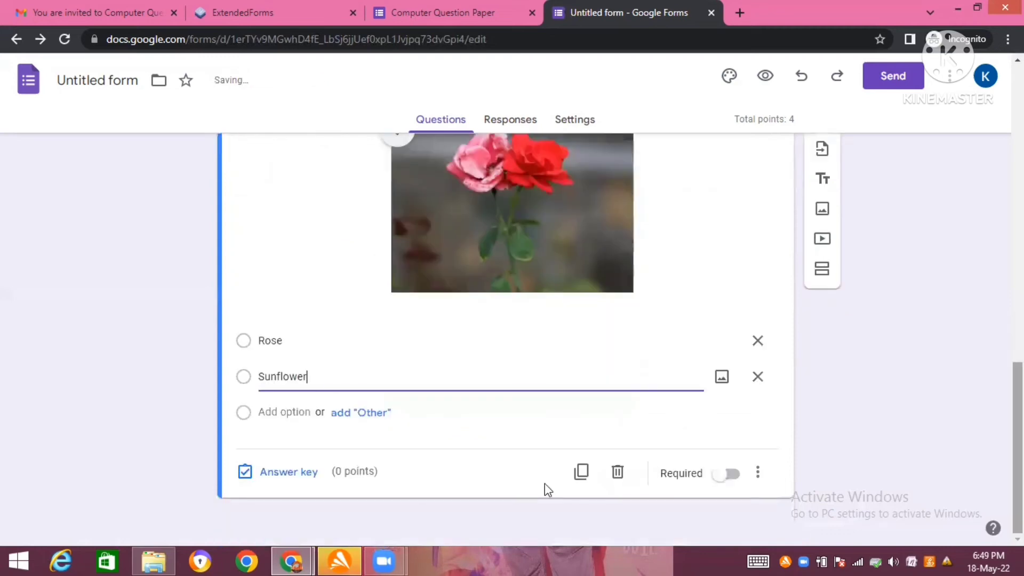
left_click(285, 416)
type("L")
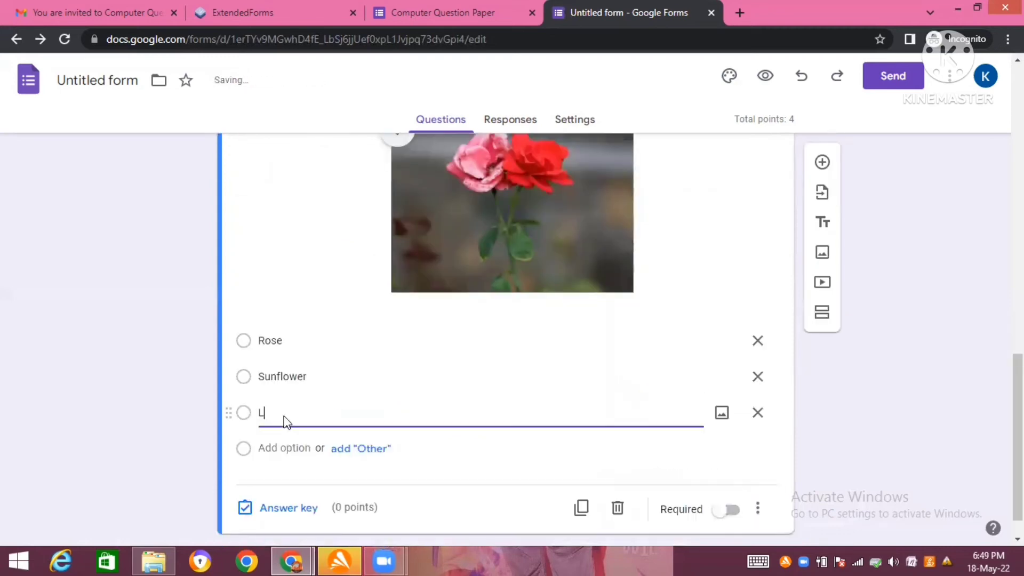
type("otus")
left_click(294, 449)
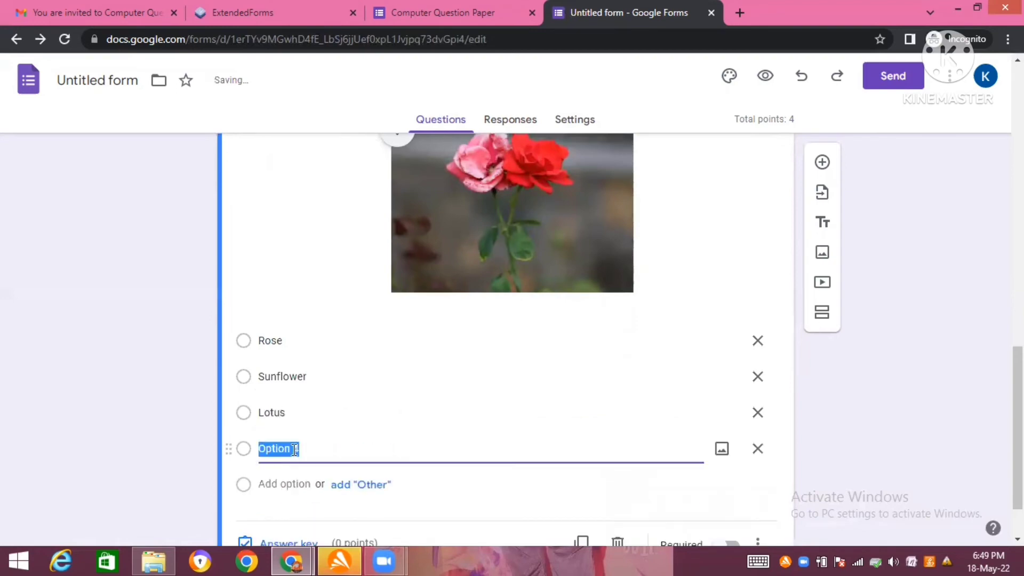
type("None")
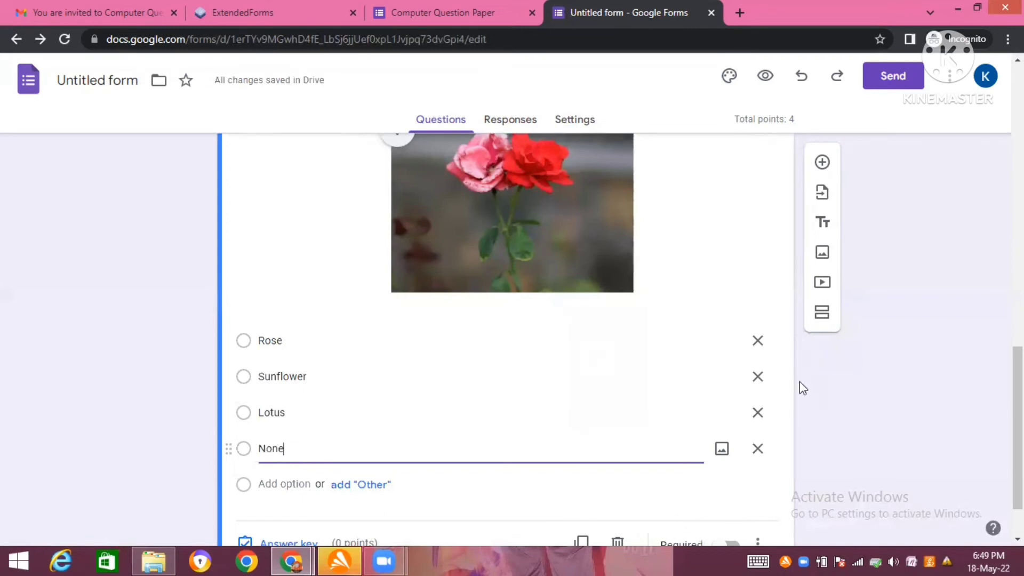
Set the flower question's answer key to 2 points with Rose as the correct answer
scroll(679, 473, "down", 2)
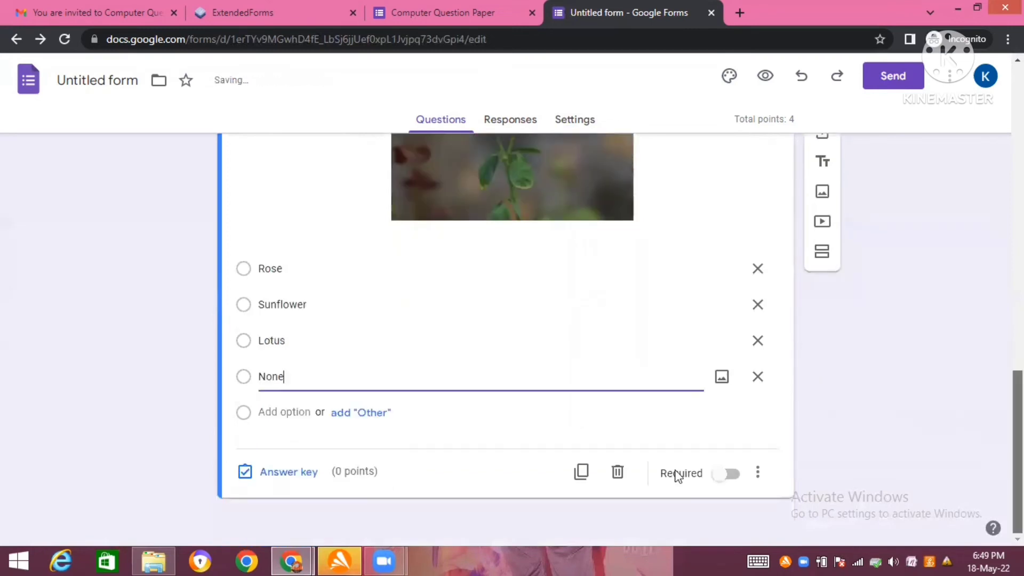
left_click(282, 475)
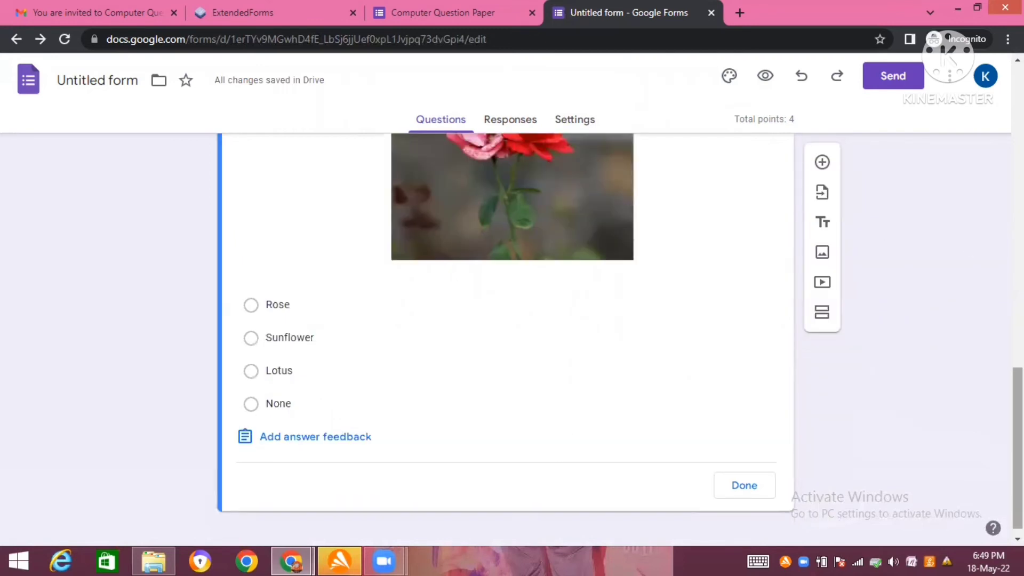
scroll(736, 227, "up", 2)
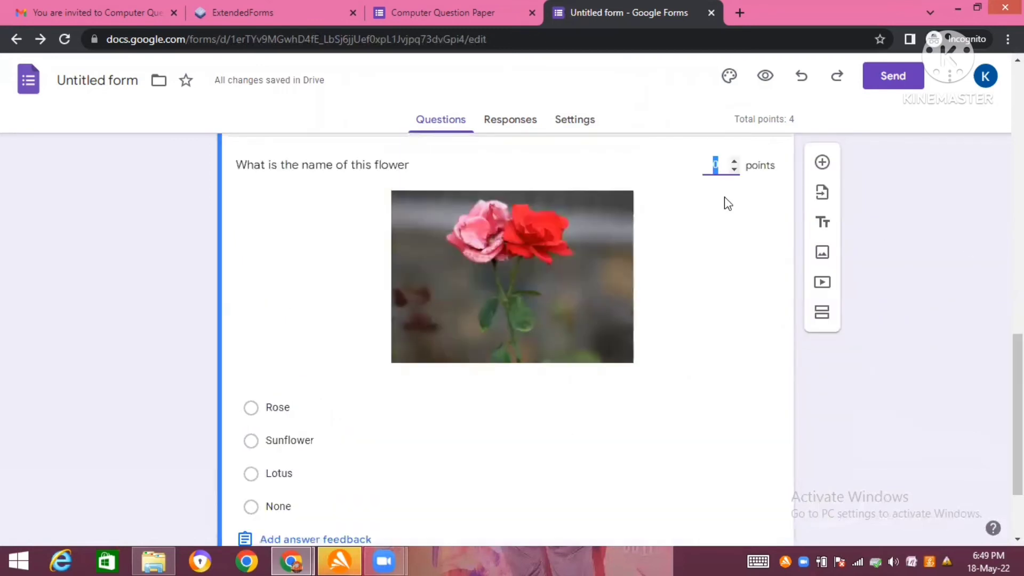
type("2")
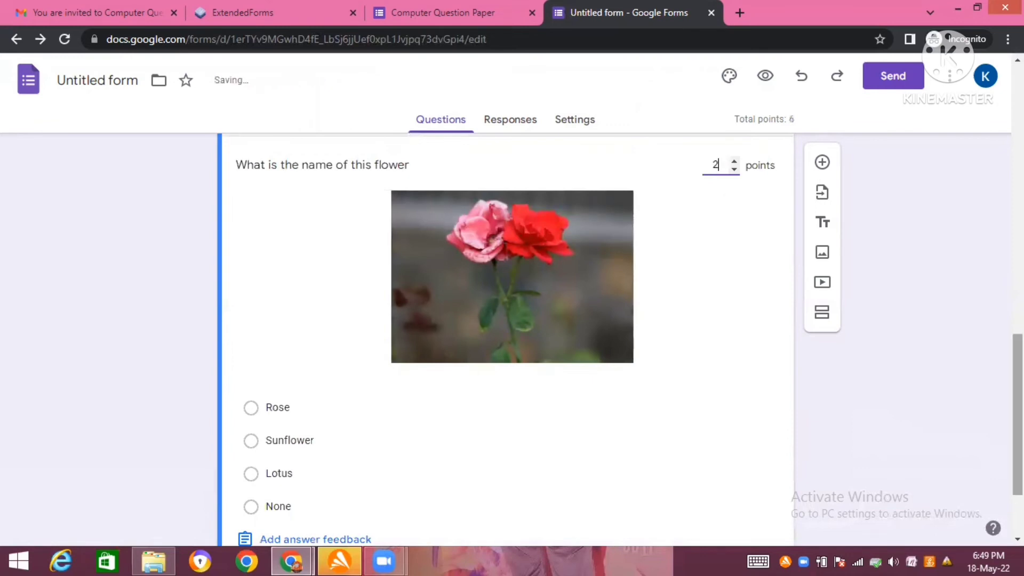
scroll(341, 328, "down", 2)
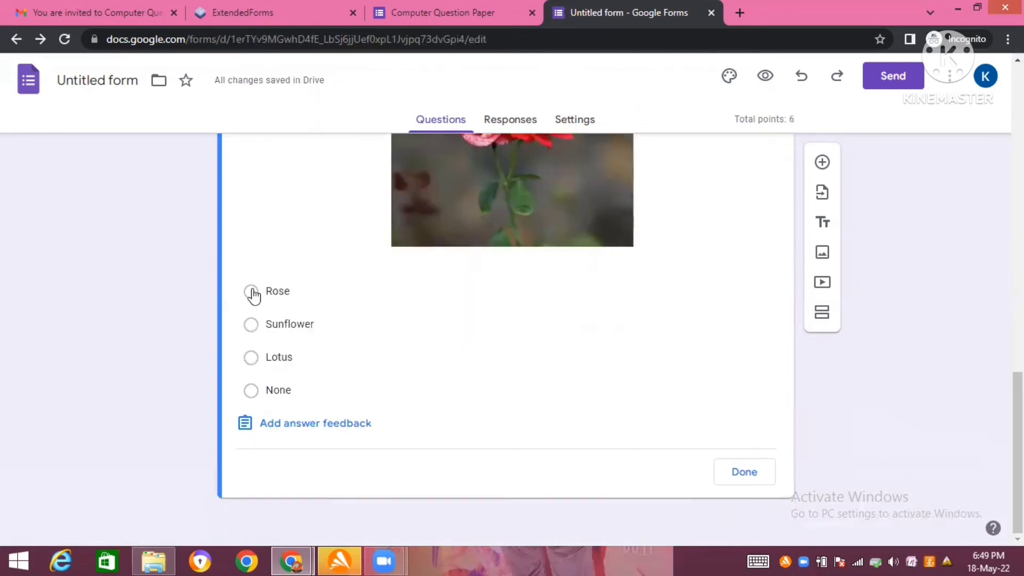
left_click(251, 292)
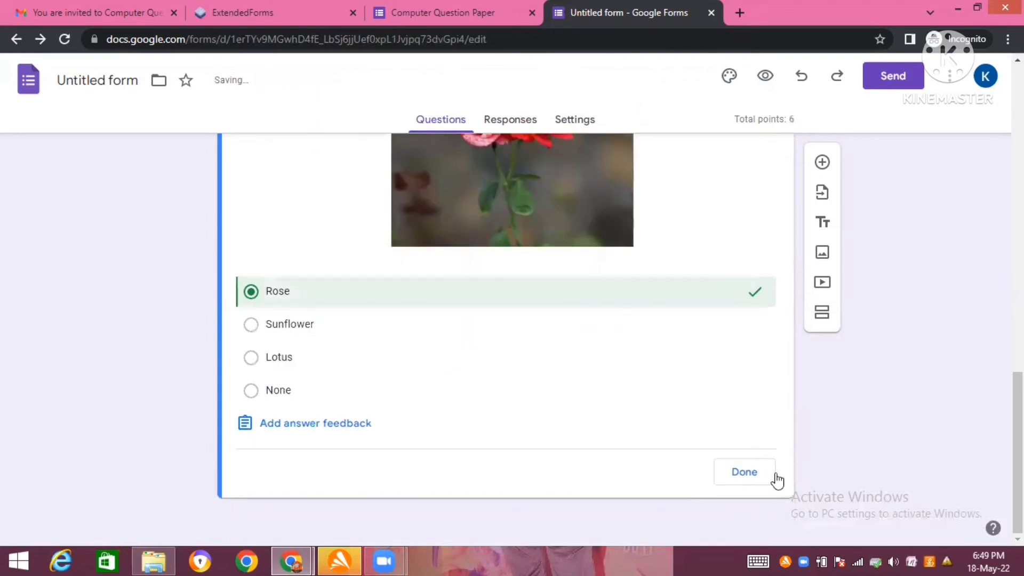
left_click(743, 472)
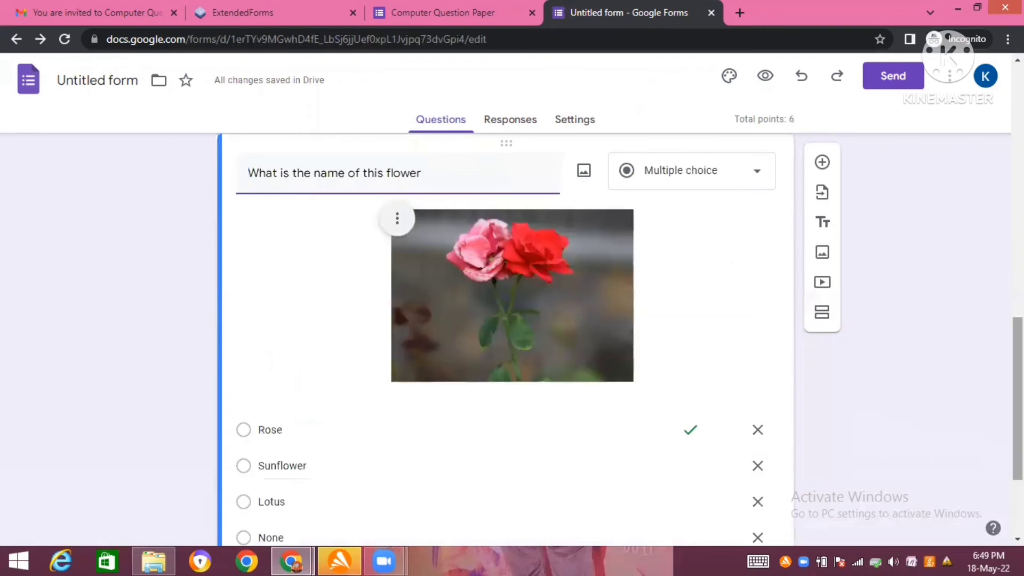
scroll(883, 456, "down", 3)
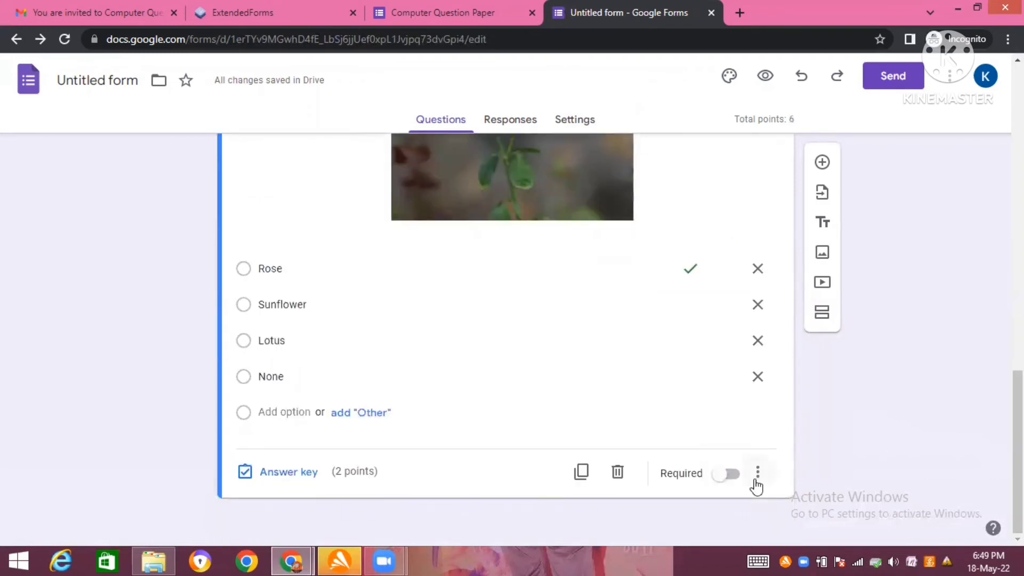
Open the form's add-ons marketplace and search for "Timer for Google Forms"
left_click(952, 84)
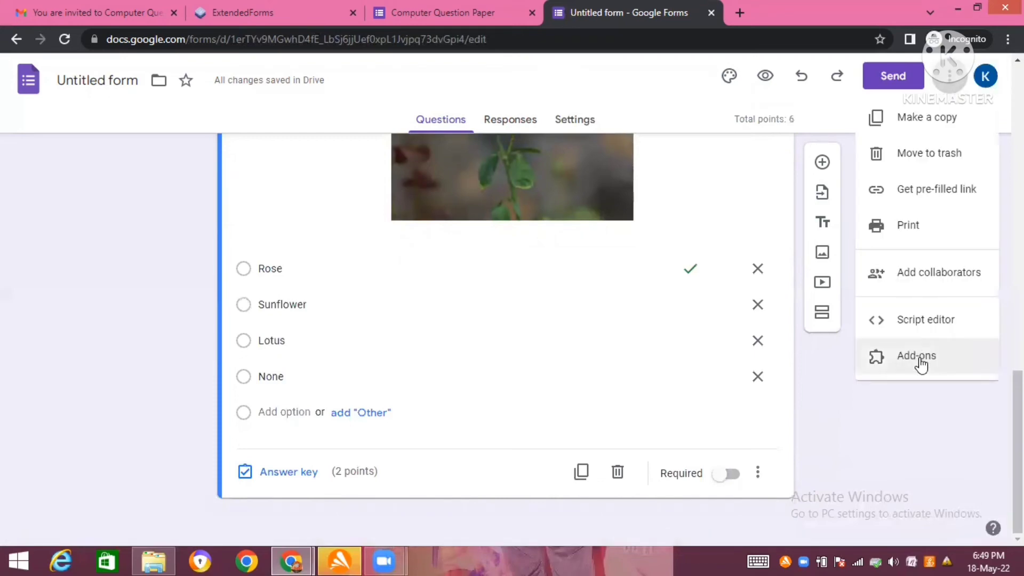
left_click(920, 359)
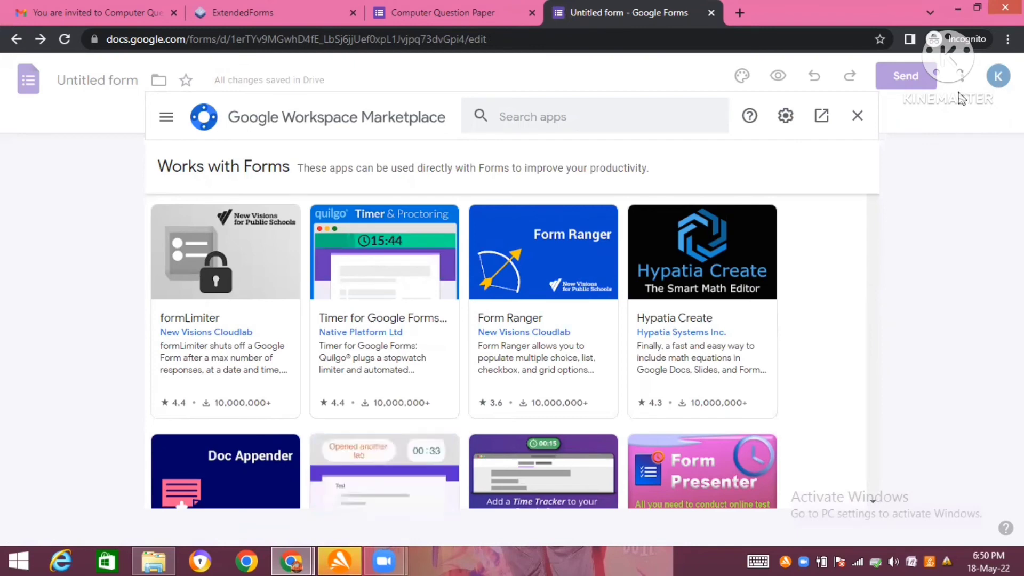
left_click(505, 116)
type("Timer")
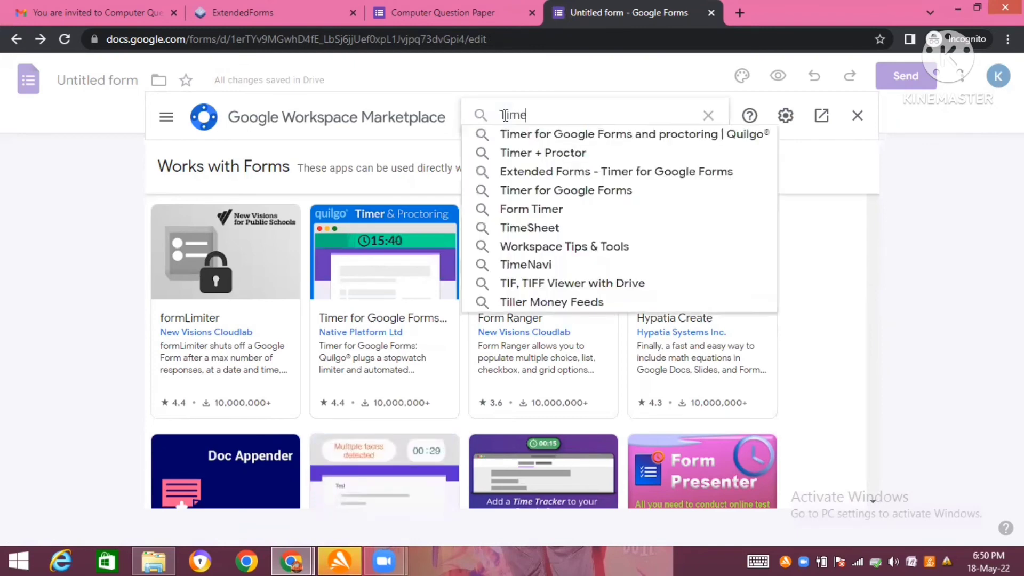
left_click(556, 191)
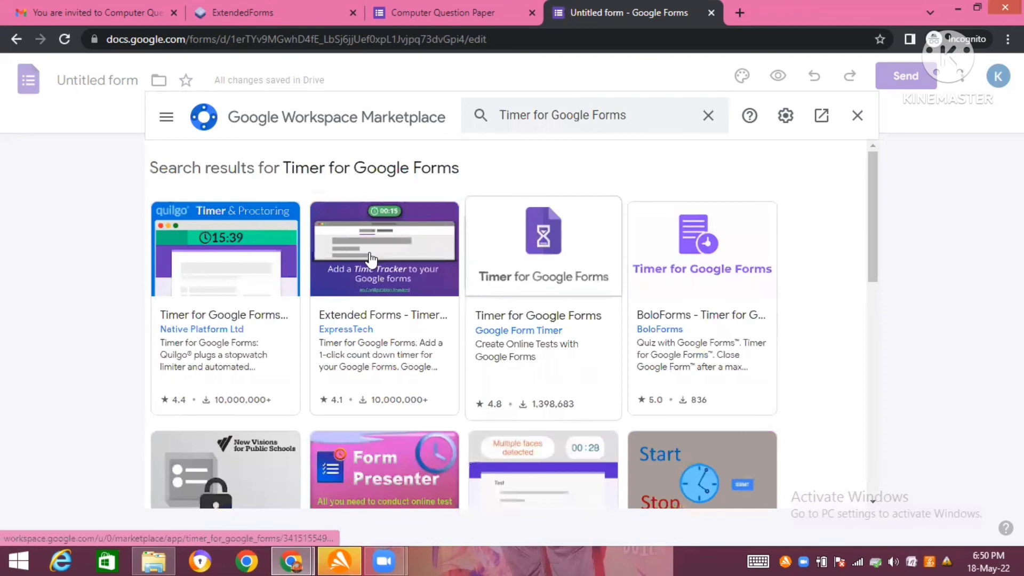
Install the Extended Forms - Timer for Google Forms add-on, allow its requested account access, and close the marketplace
left_click(370, 259)
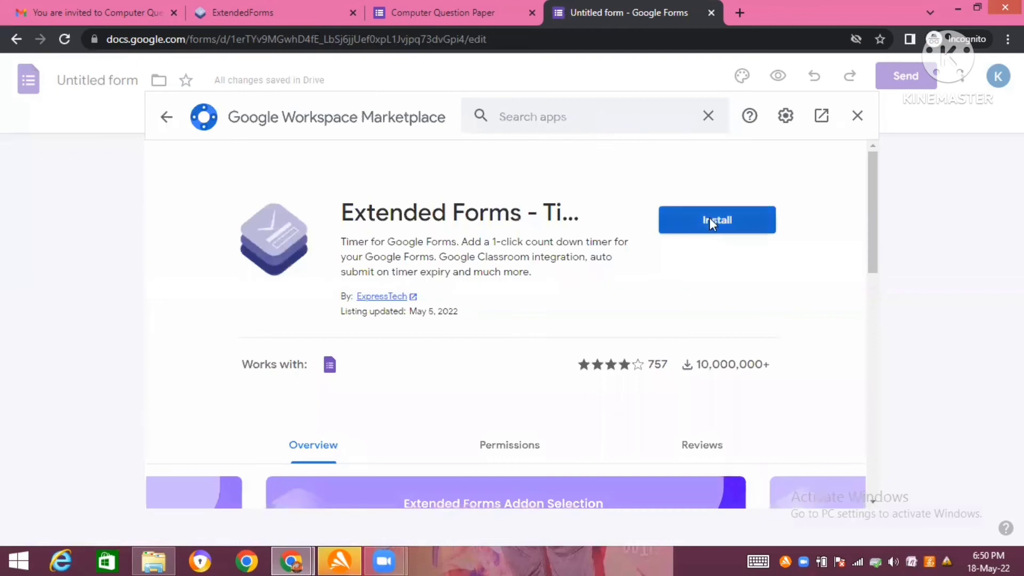
left_click(709, 221)
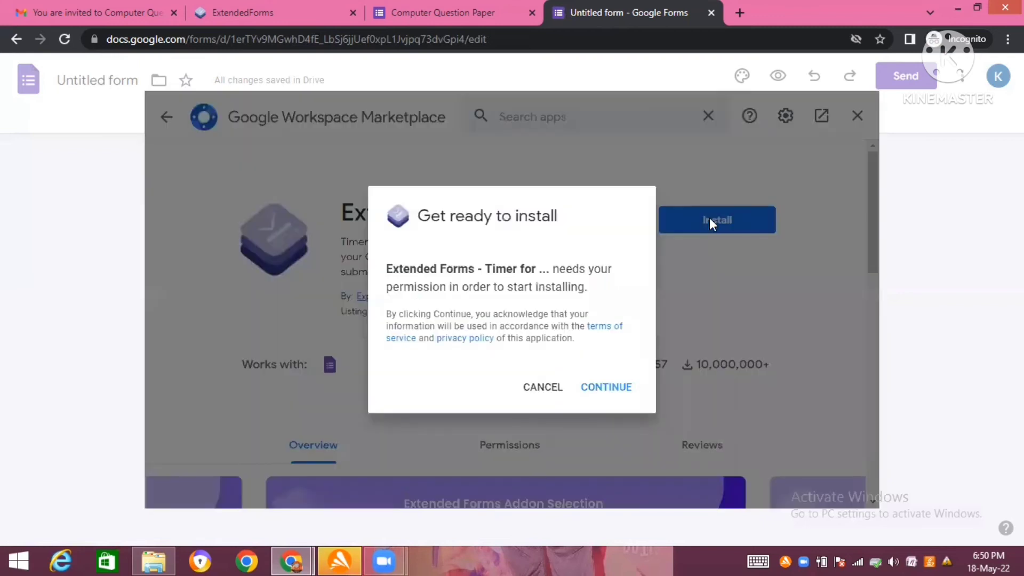
left_click(608, 388)
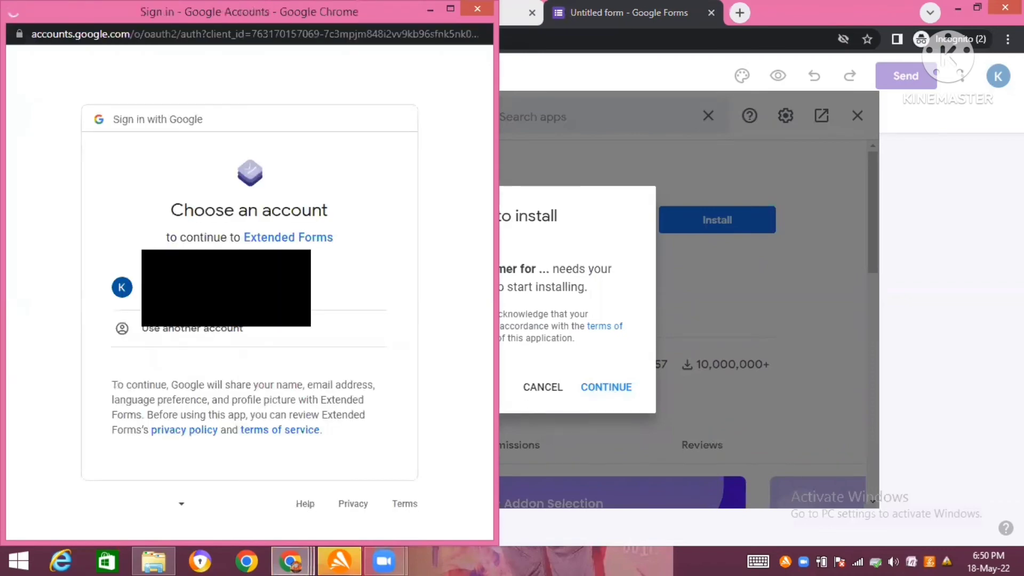
left_click(121, 287)
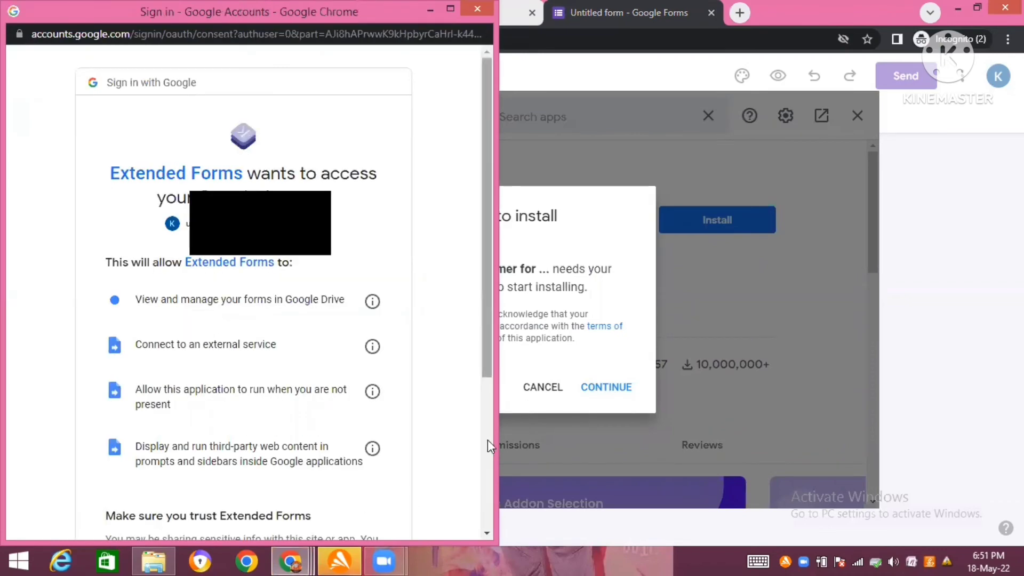
scroll(320, 453, "down", 4)
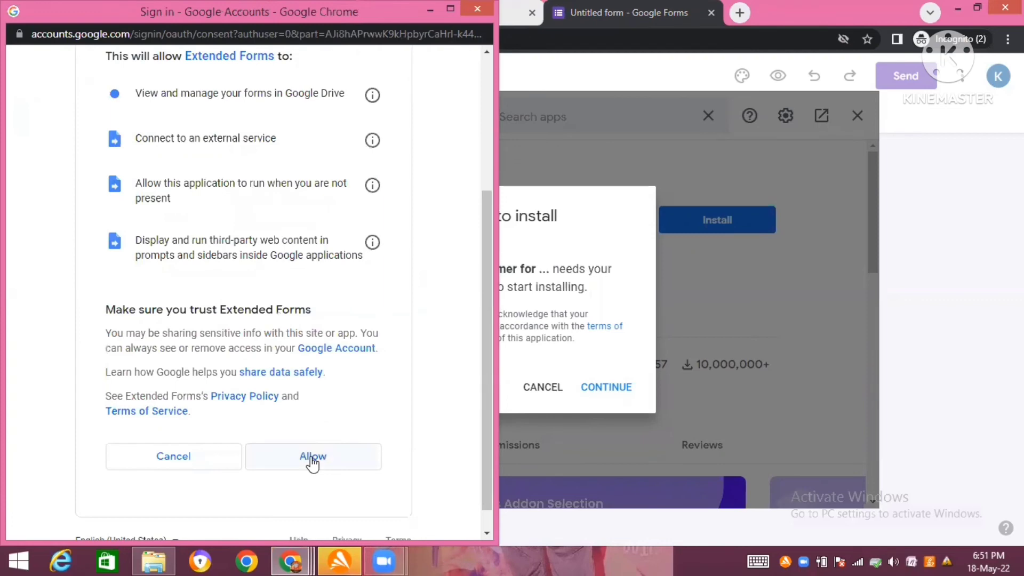
left_click(313, 458)
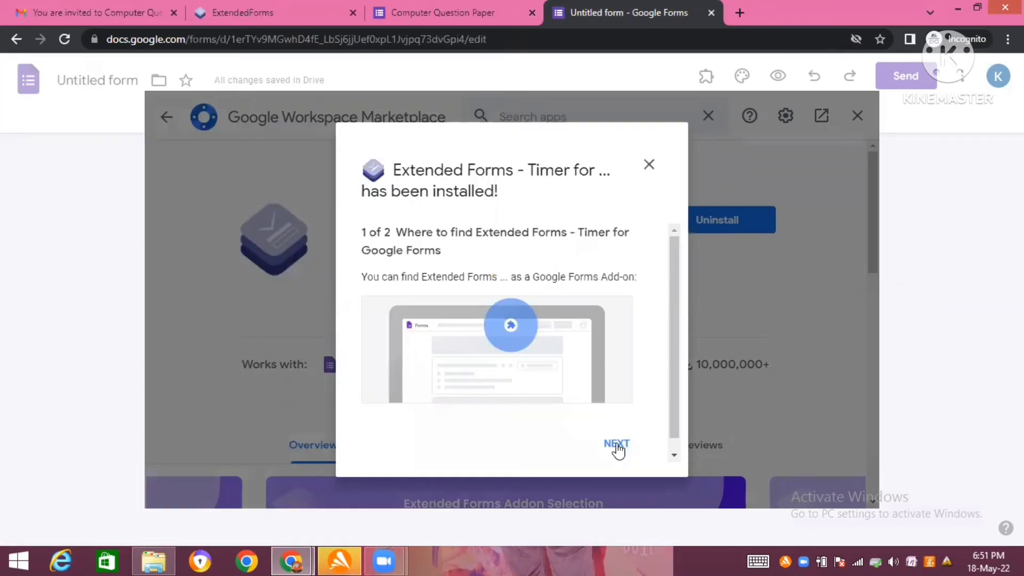
left_click(617, 445)
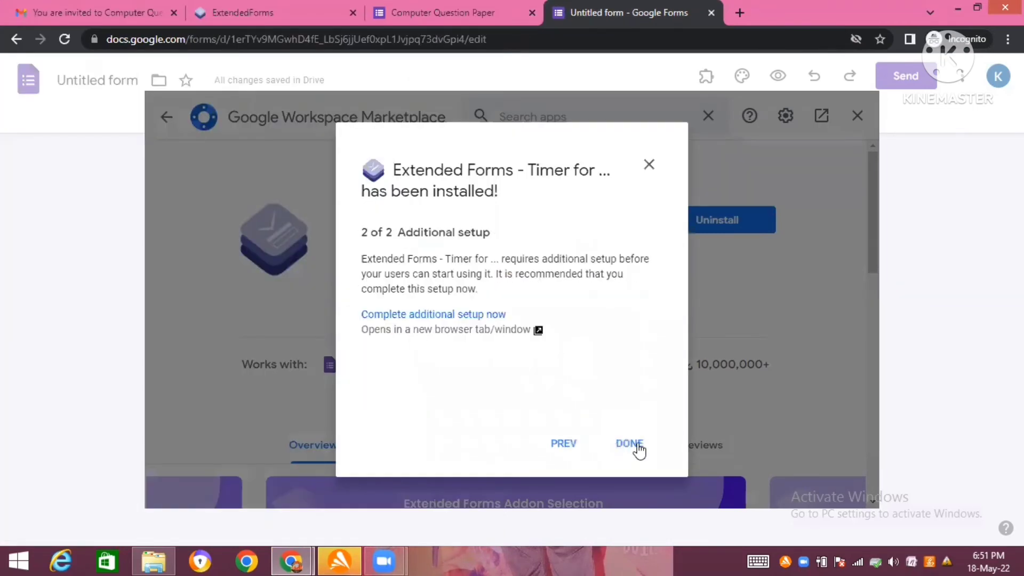
left_click(636, 445)
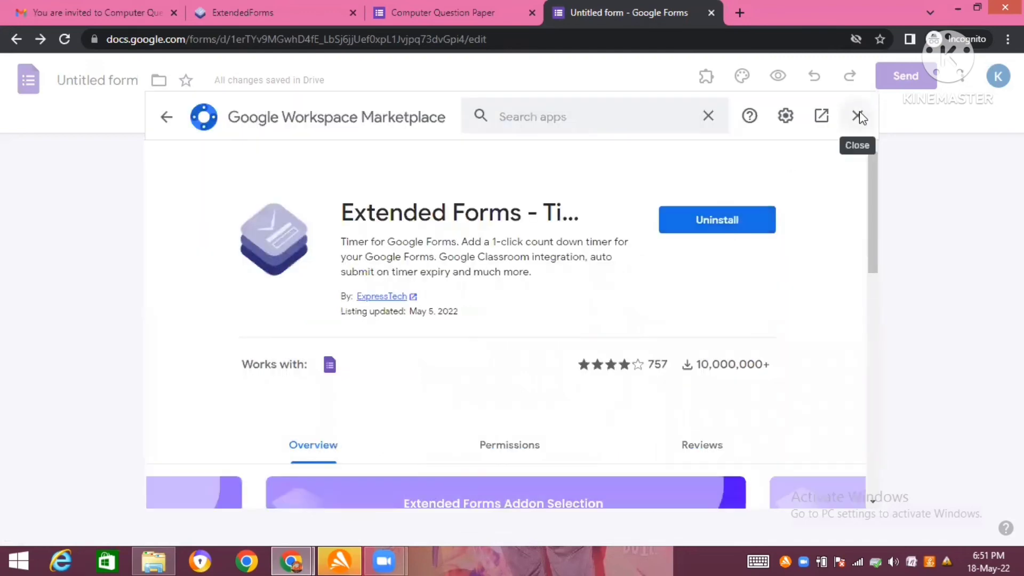
left_click(858, 116)
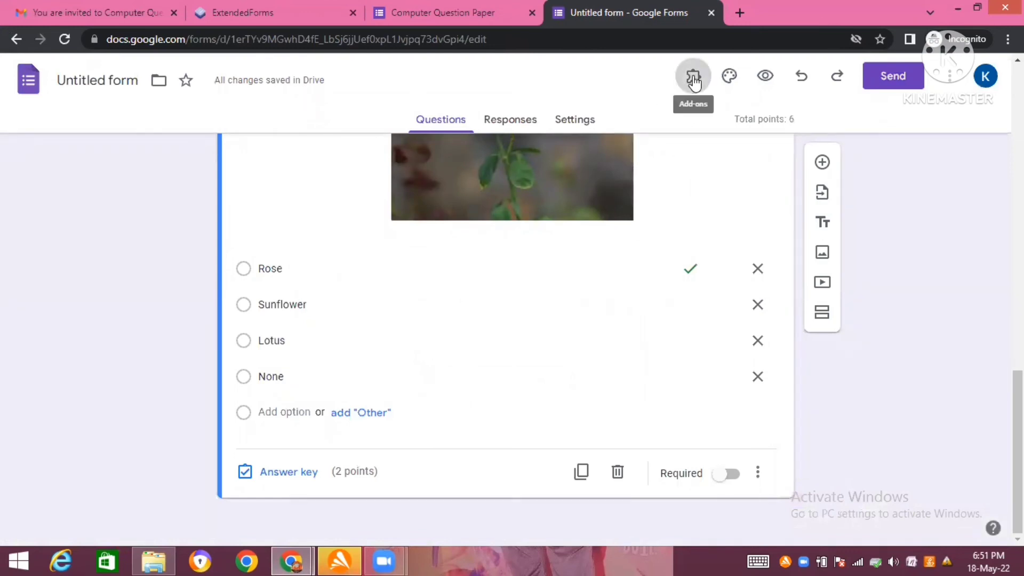
Open the Extended Forms add-on's configuration for this form and connect it to Extendedforms.io
left_click(693, 80)
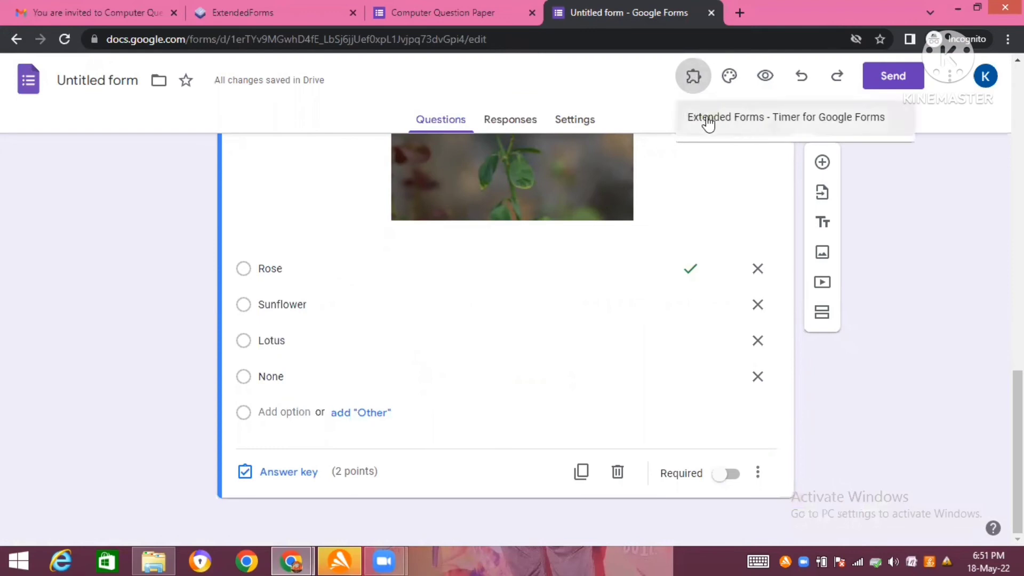
left_click(748, 120)
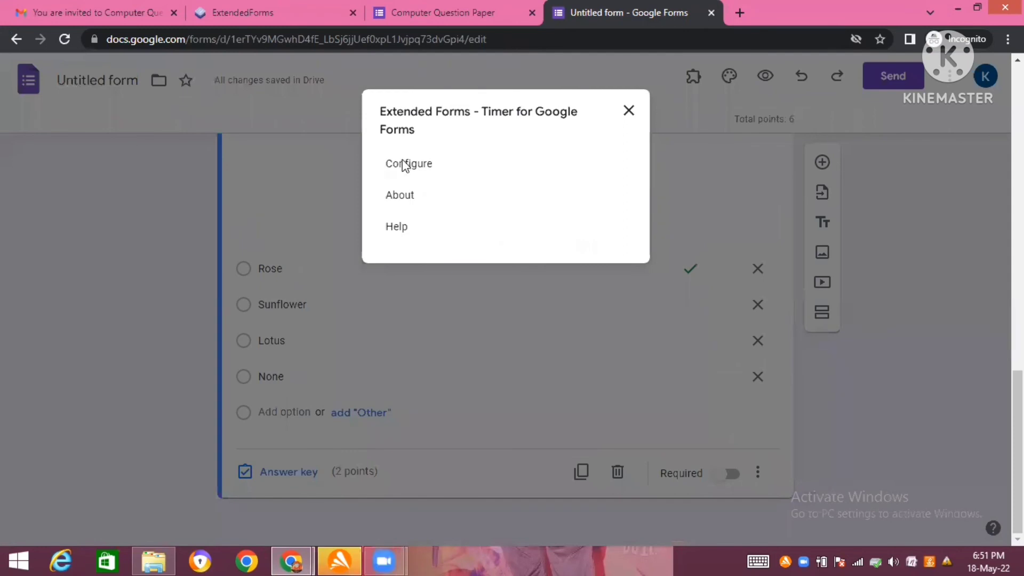
left_click(404, 165)
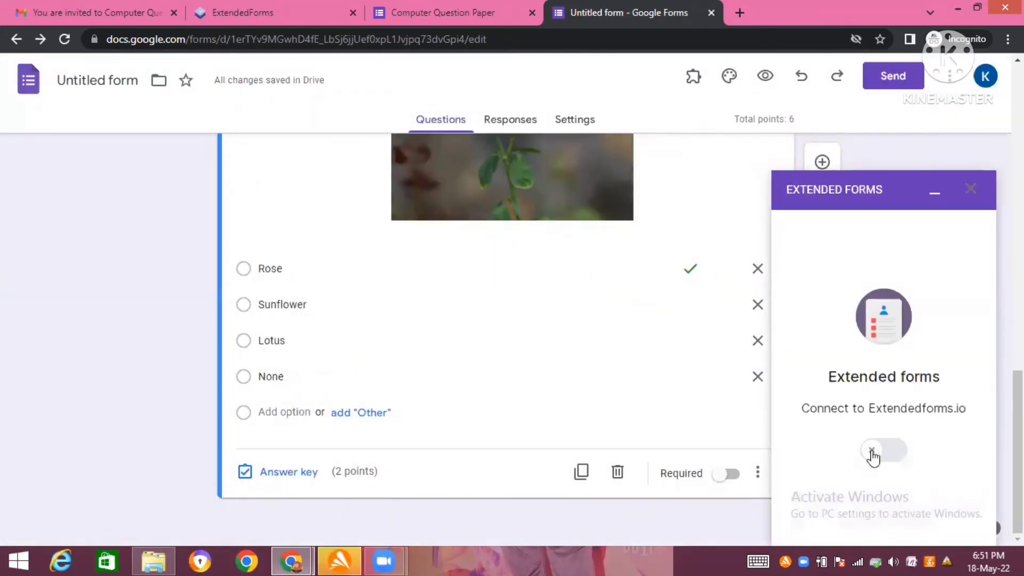
left_click(877, 453)
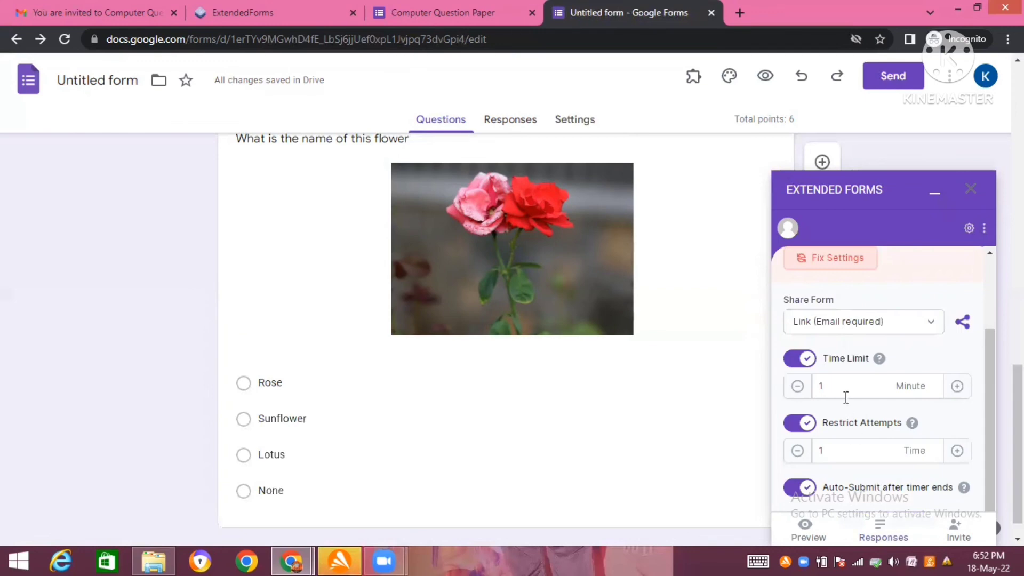
Set the form's time limit to 5 minutes in Extended Forms and save the settings
left_click(834, 386)
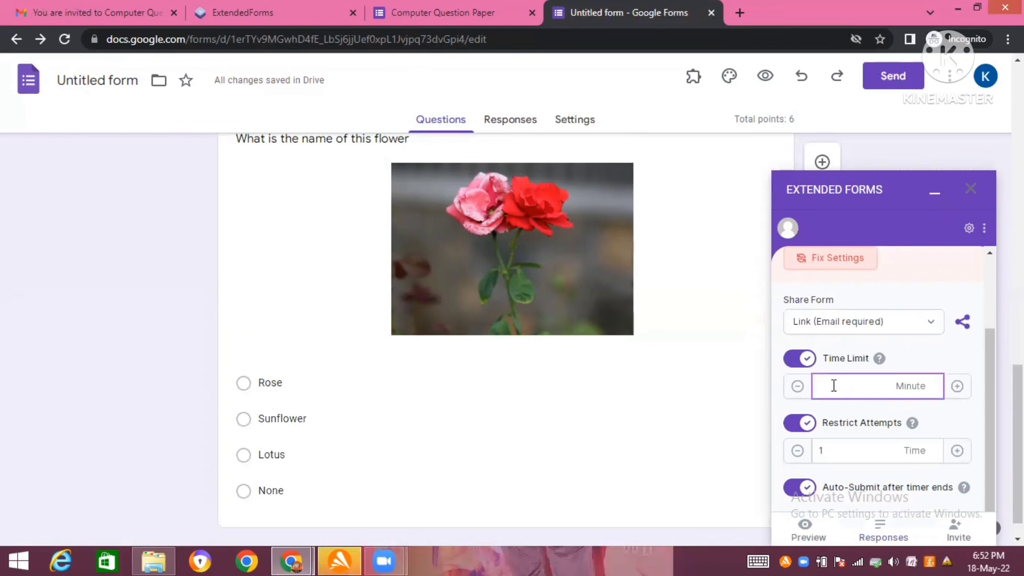
type("5")
left_click(884, 532)
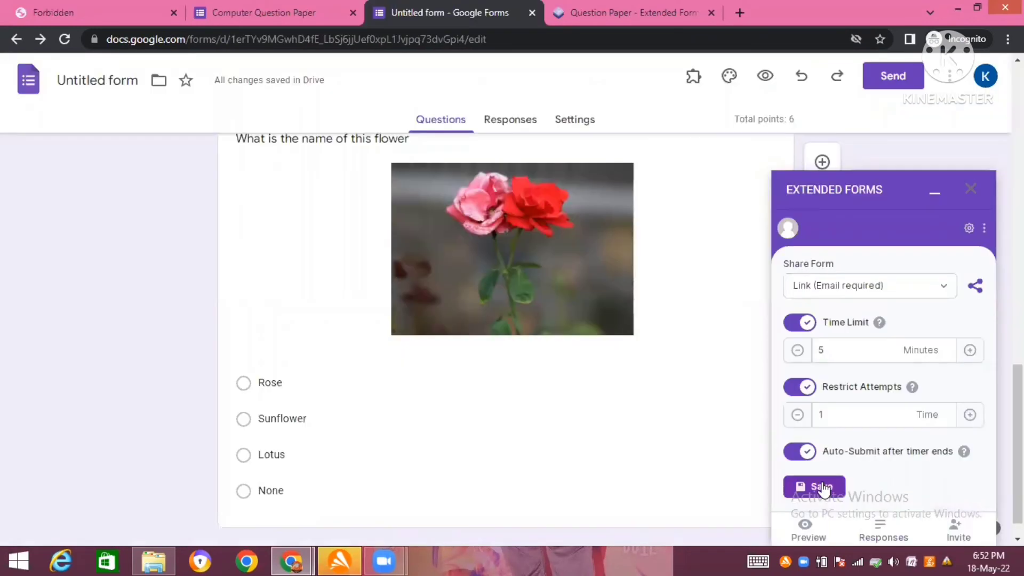
left_click(815, 486)
Open the test invitation form, enter the recipient's email address, and send the invitation
left_click(954, 539)
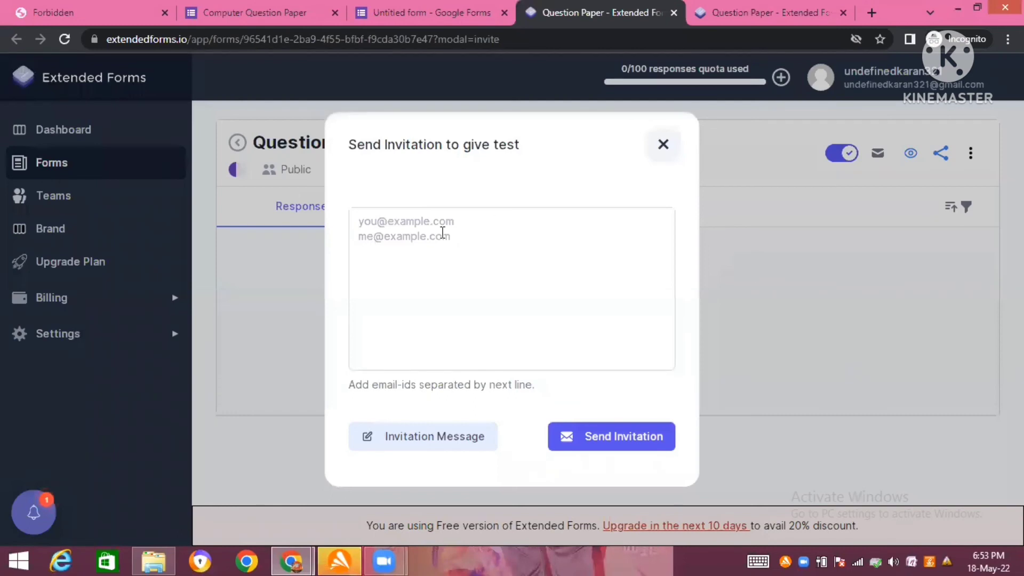
left_click(406, 230)
key("ctrl+v")
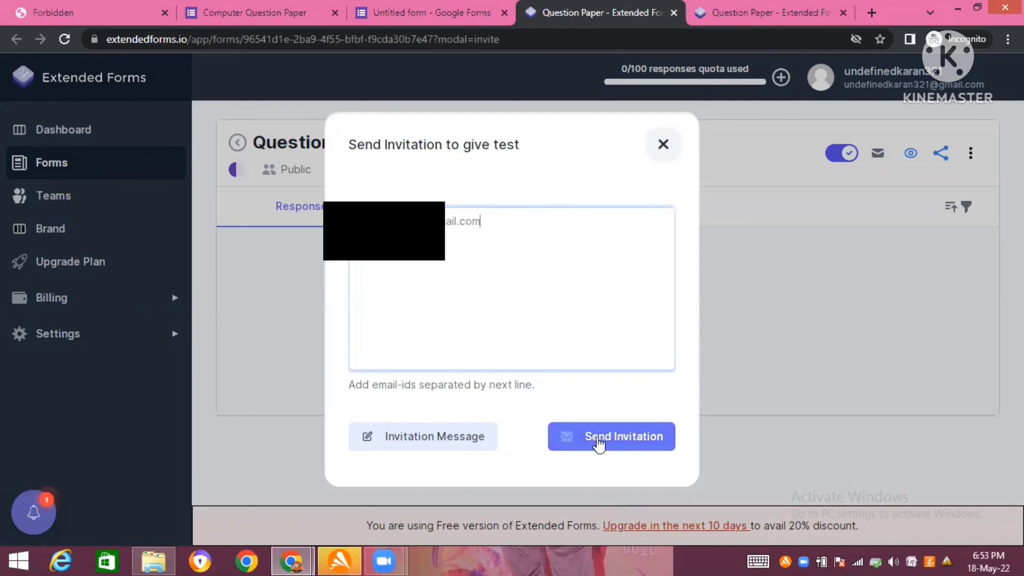
left_click(601, 442)
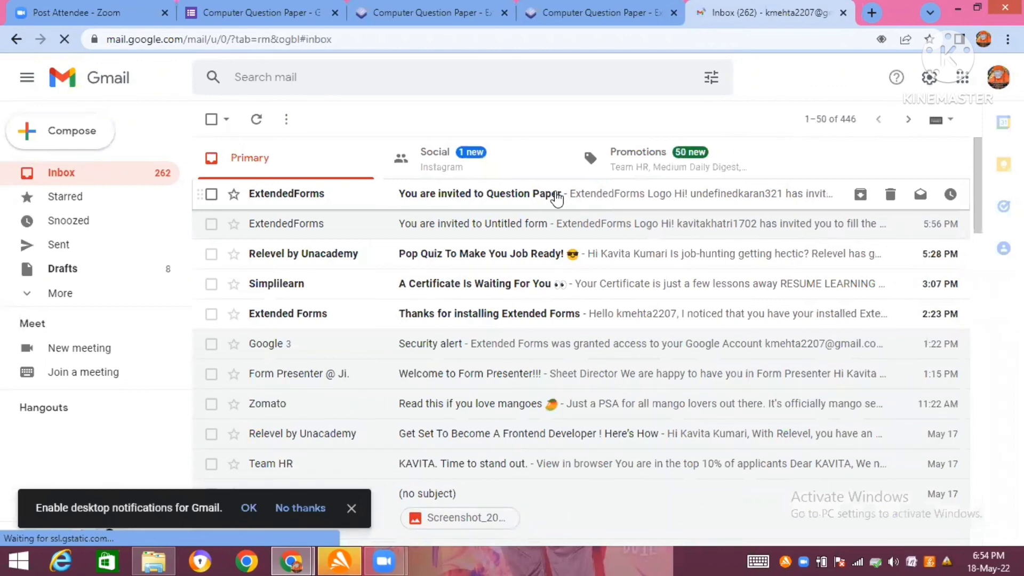
Switch to the recipient's Gmail inbox, open the "You are invited to Question Paper" email, and visit the question paper
left_click(557, 199)
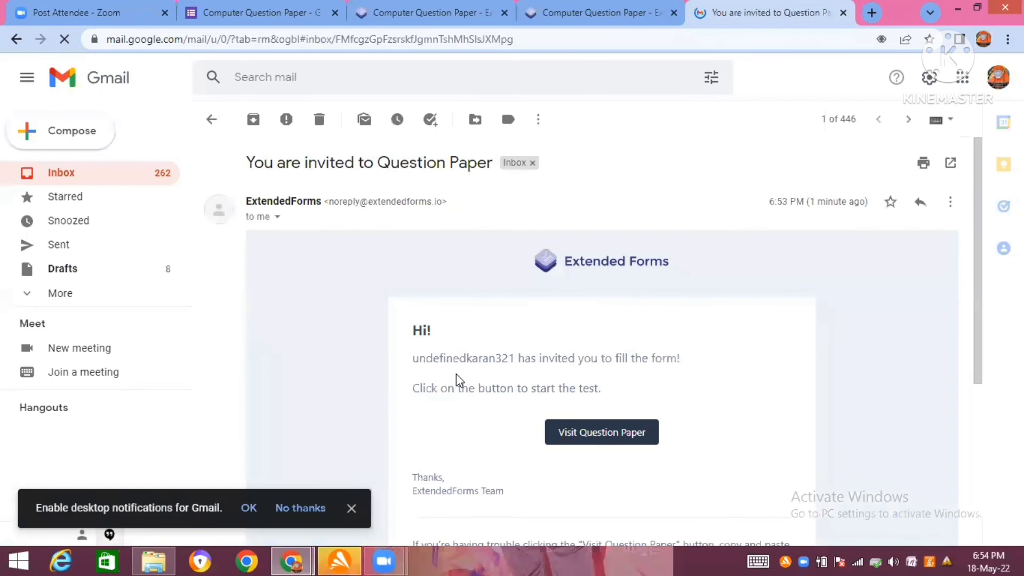
left_click(607, 438)
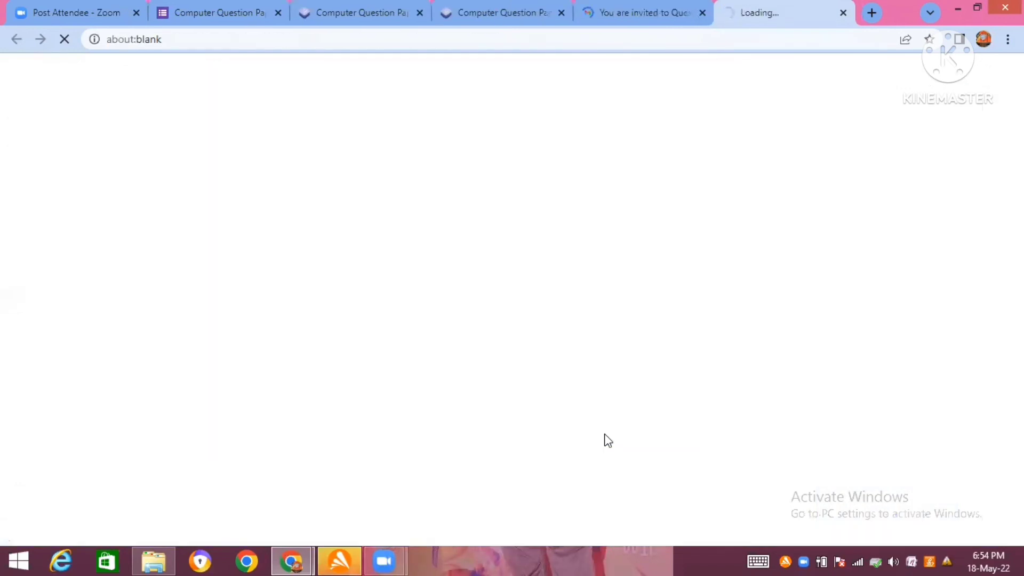